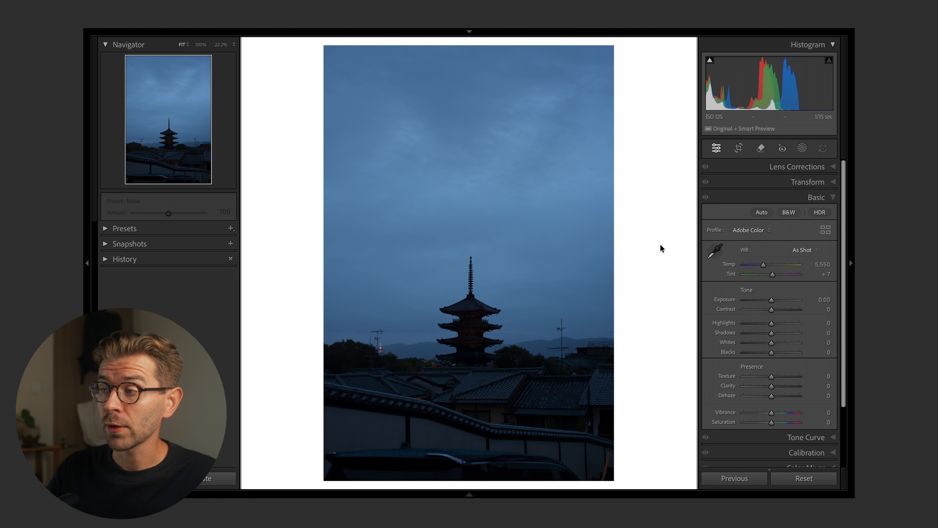
Step: Start a Firefly mood board from the pagoda photo and place the photo in the middle of the canvas
right_click(538, 209)
mouse_move(565, 254)
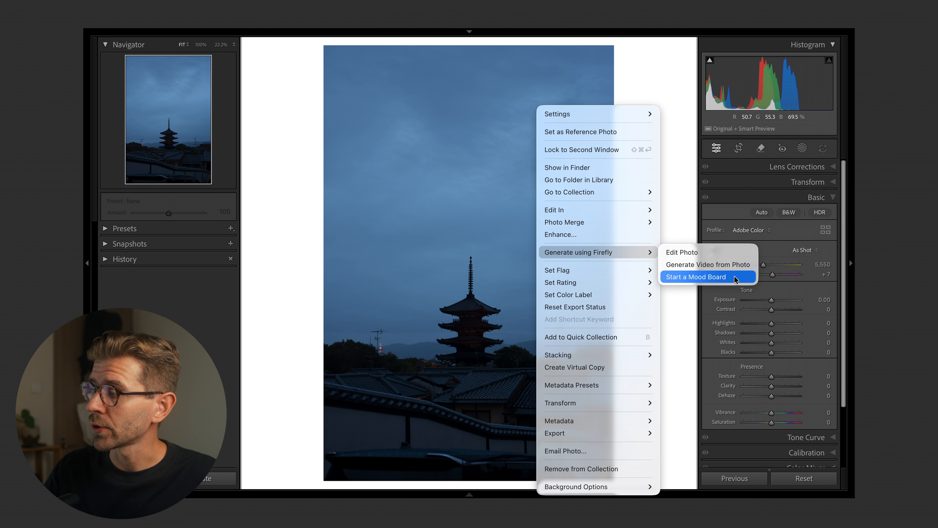
click(697, 277)
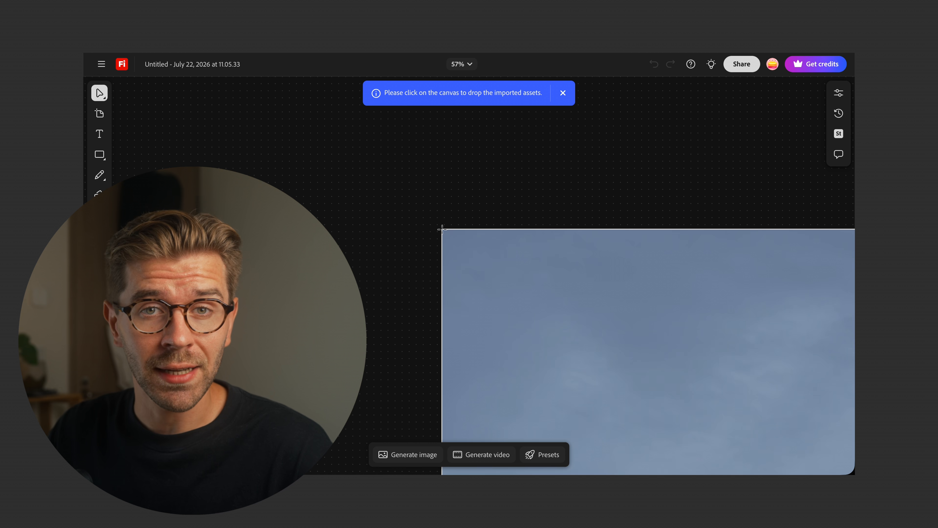
scroll(255, 101, down, 5)
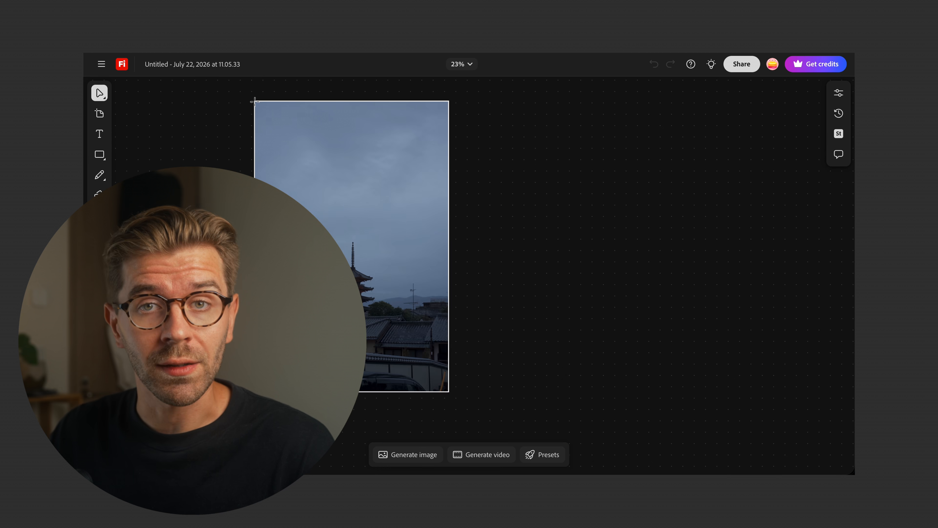
scroll(388, 126, down, 1)
click(389, 127)
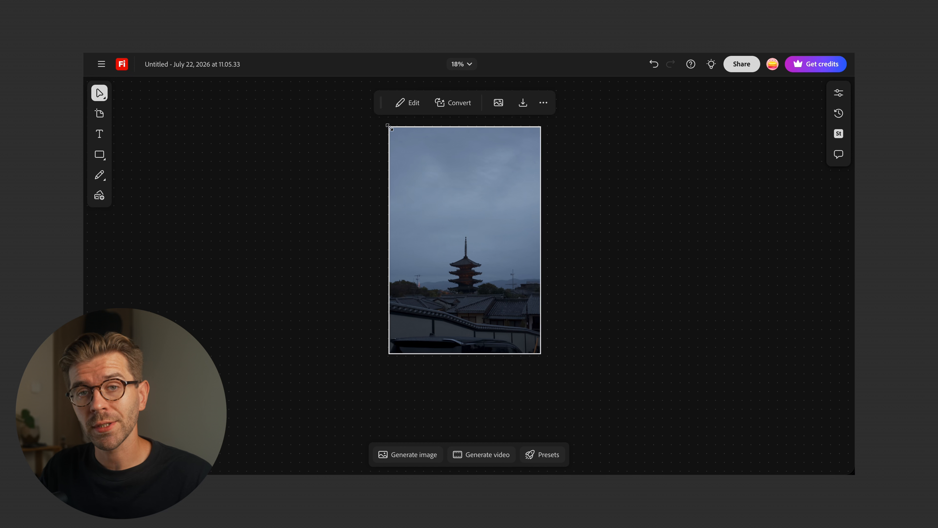
scroll(390, 126, down, 2)
drag(438, 164, 471, 230)
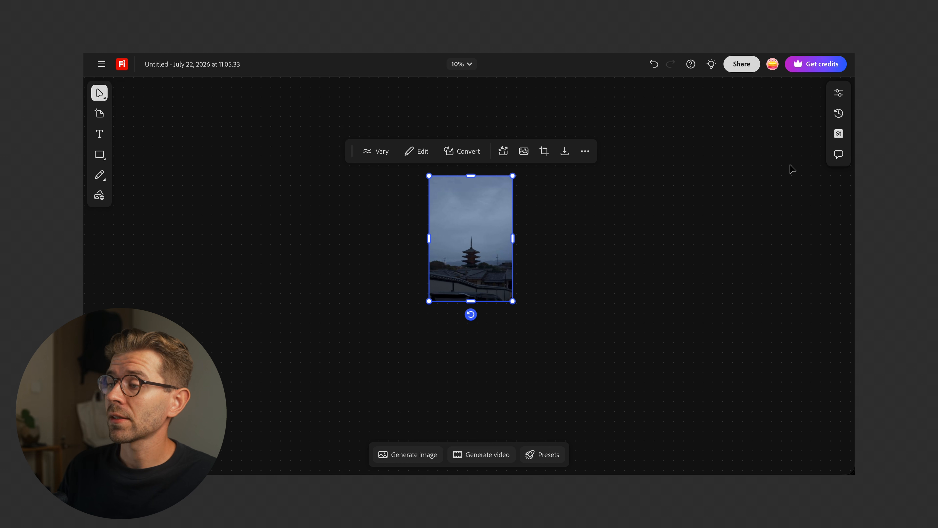
Step: Search the Adobe Stock inspiration images for "silhouette blue"
click(837, 142)
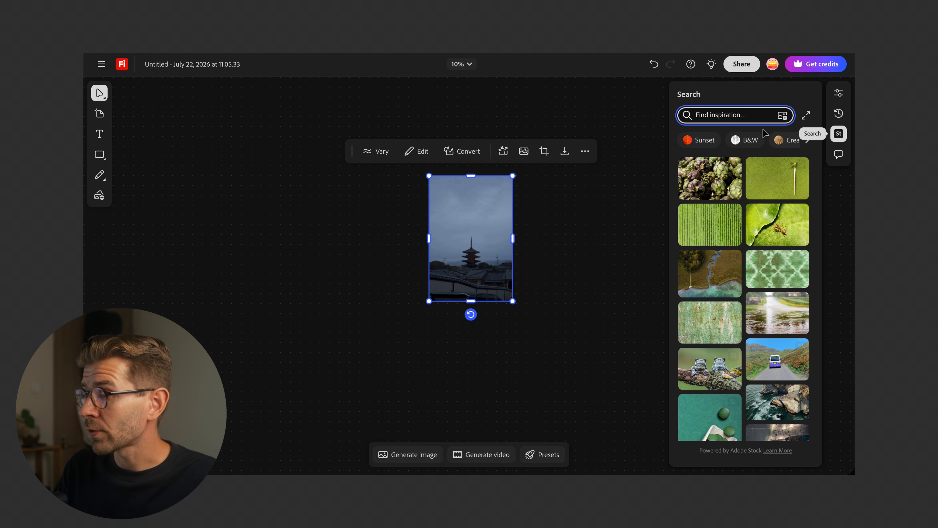
text(silhouette blue)
key(Return)
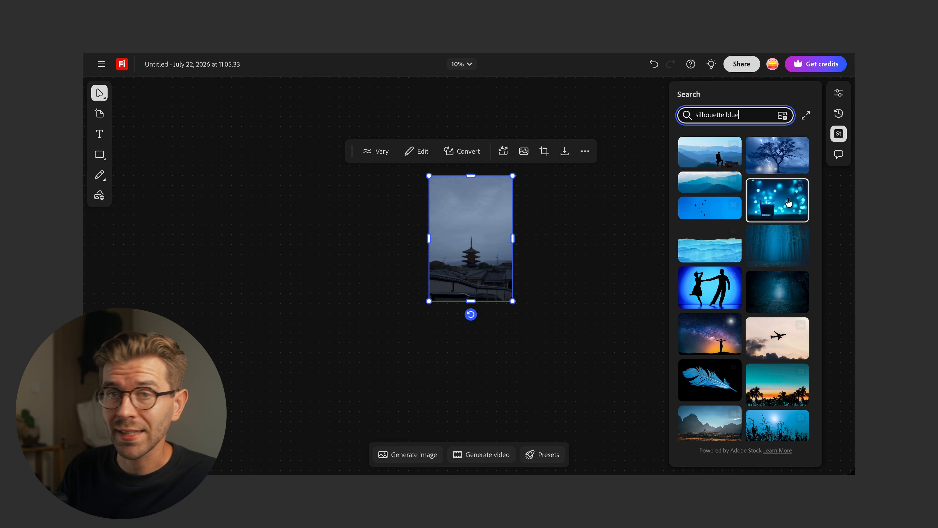
Step: Add the teal moonlit forest image beside the pagoda photo and the black-and-white church silhouette image below it
scroll(798, 276, down, 3)
scroll(798, 275, down, 5)
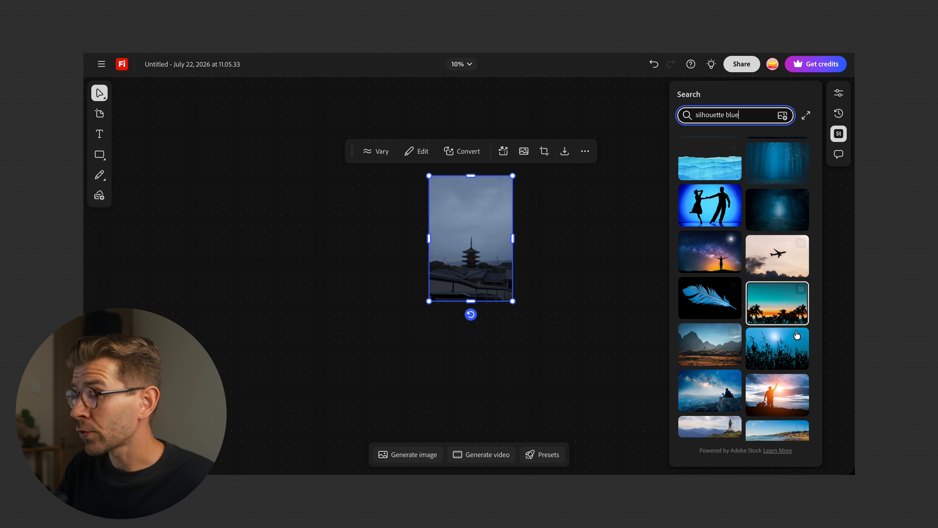
scroll(797, 335, down, 7)
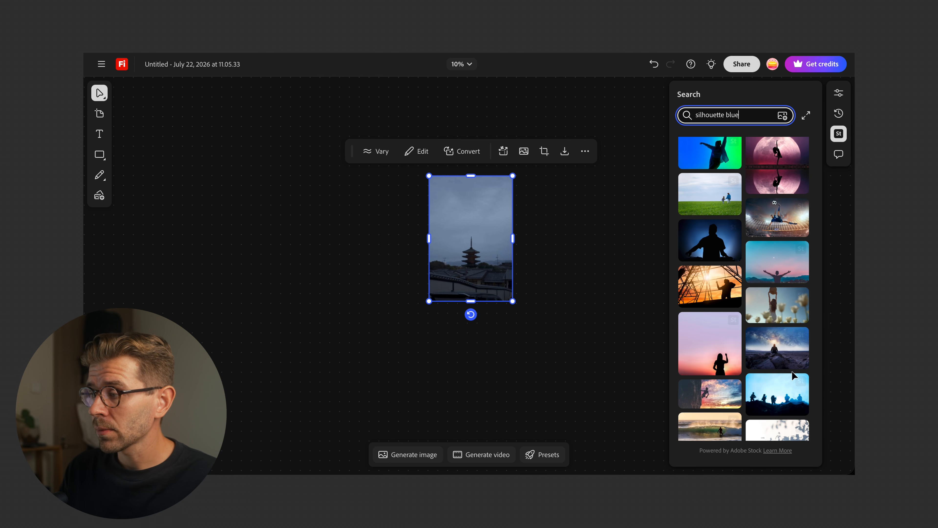
scroll(797, 335, down, 6)
scroll(791, 370, down, 5)
drag(774, 201, 531, 176)
drag(712, 219, 232, 182)
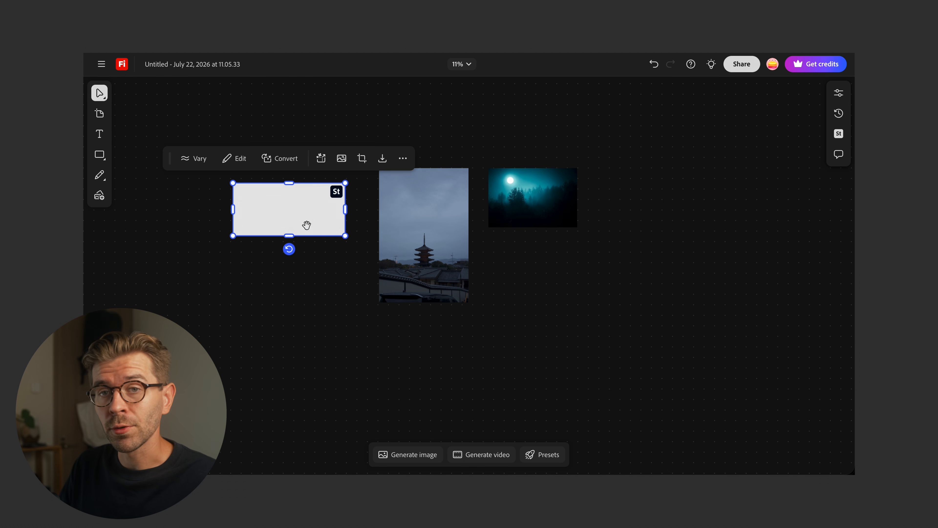
drag(330, 213, 393, 358)
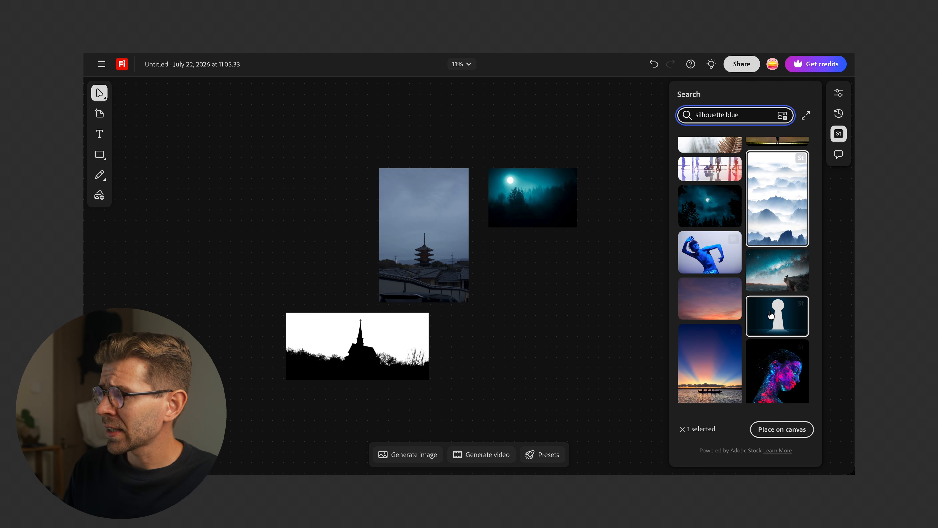
Step: Place the selected misty blue mountains image beneath the teal forest image and enlarge it
click(772, 432)
click(505, 260)
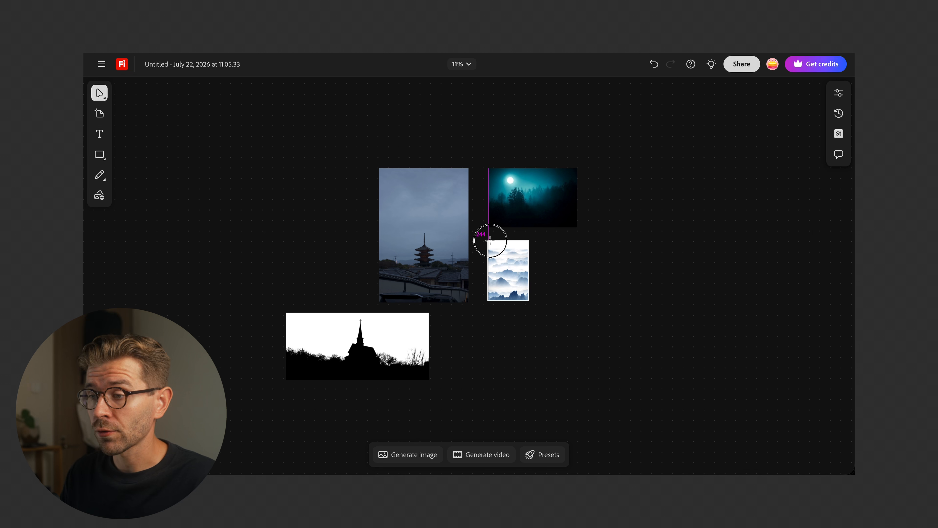
drag(529, 300, 582, 348)
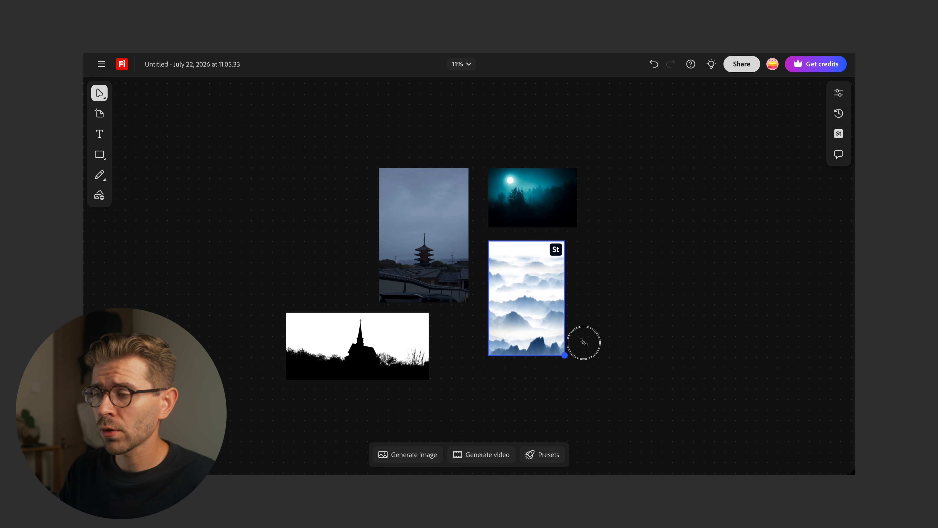
Step: Edit the pagoda photo with Firefly, prompting for a silhouetted, more contrasty and bluer blue-hour version, and accept the deep blue result
click(425, 211)
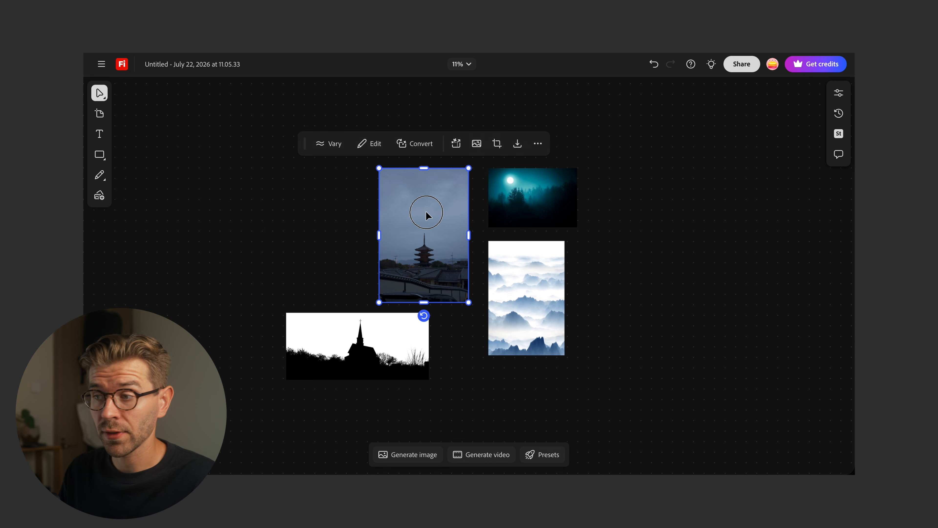
click(373, 148)
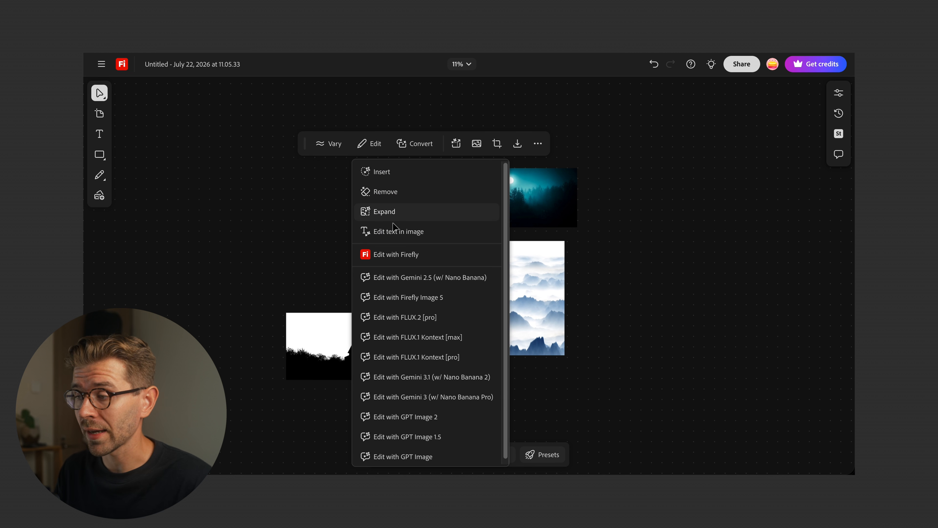
click(403, 254)
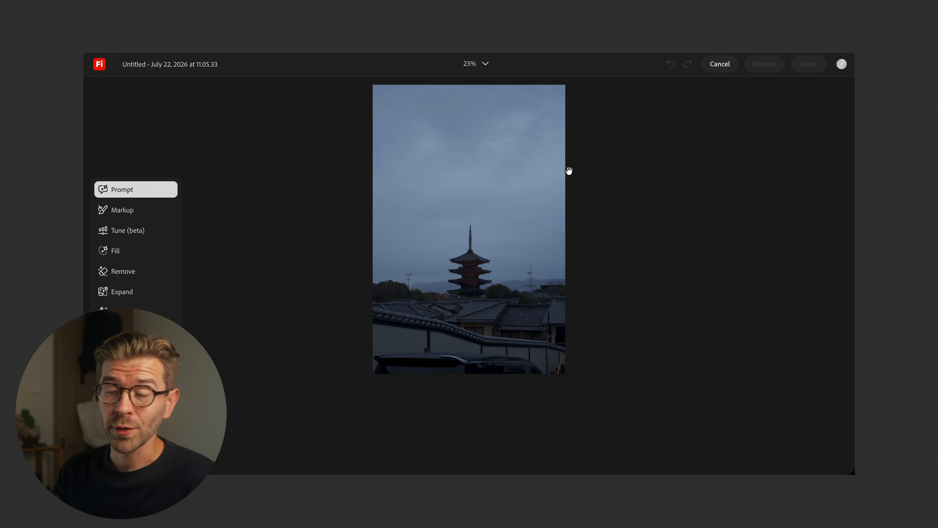
text(I want a sil)
text(houetted version of that photo. More contrasty, and more blue. It was blue hour so I want this to be clearly obvious in the photo. I also want that blue hour look to lean towards green for a more filmic/nostalgic vibe. The shadows should be very dark with almost no detail)
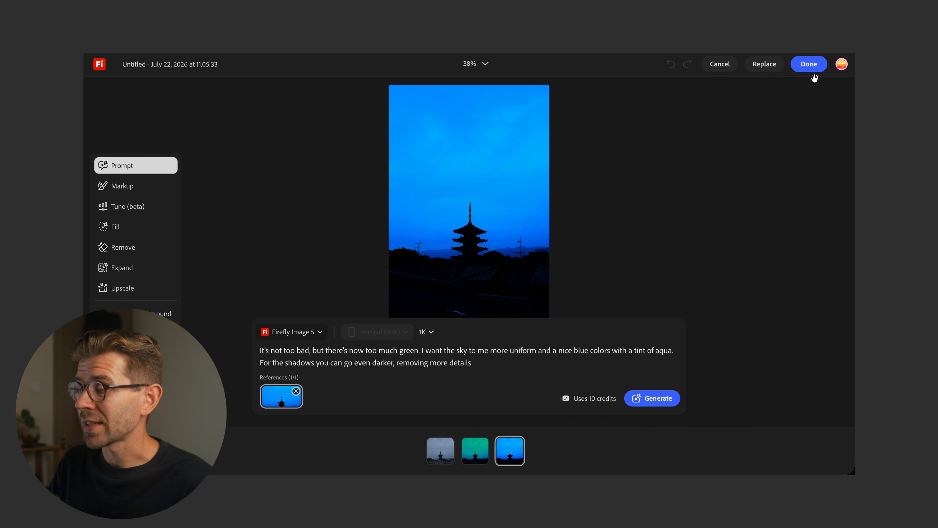
click(810, 65)
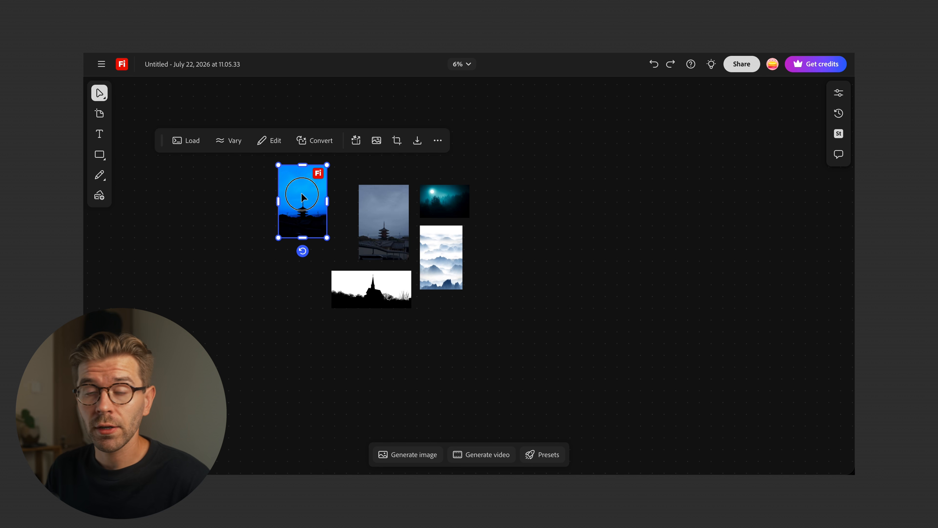
Step: Move the generated blue pagoda image to the outer side of the stock references and enlarge it
drag(312, 196, 539, 240)
drag(566, 275, 600, 326)
drag(558, 279, 567, 279)
click(653, 278)
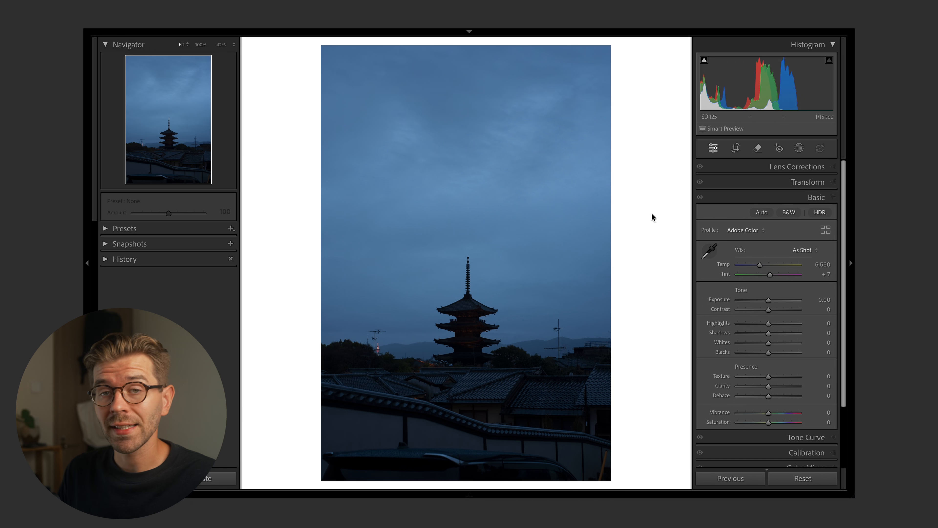
Step: Switch to Lightroom Classic, try a Dark Gray background around the photo and restore White
right_click(652, 212)
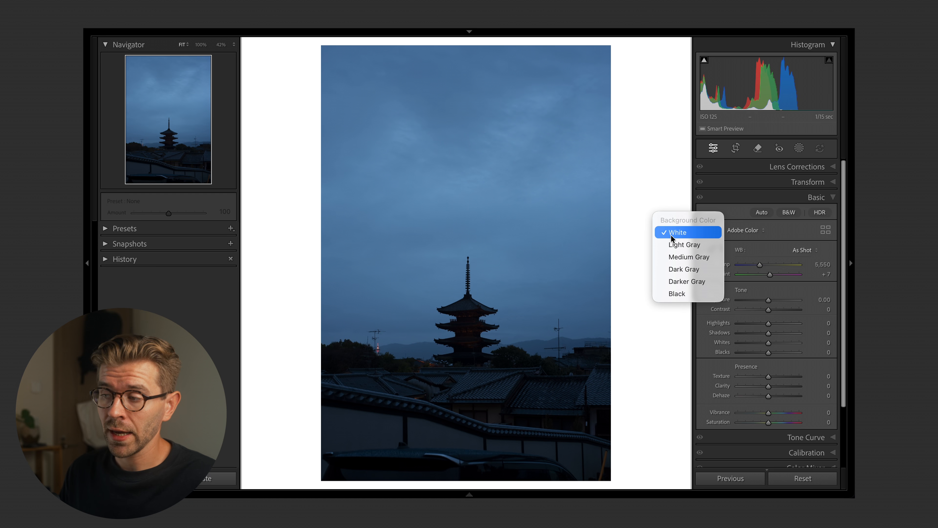
click(685, 268)
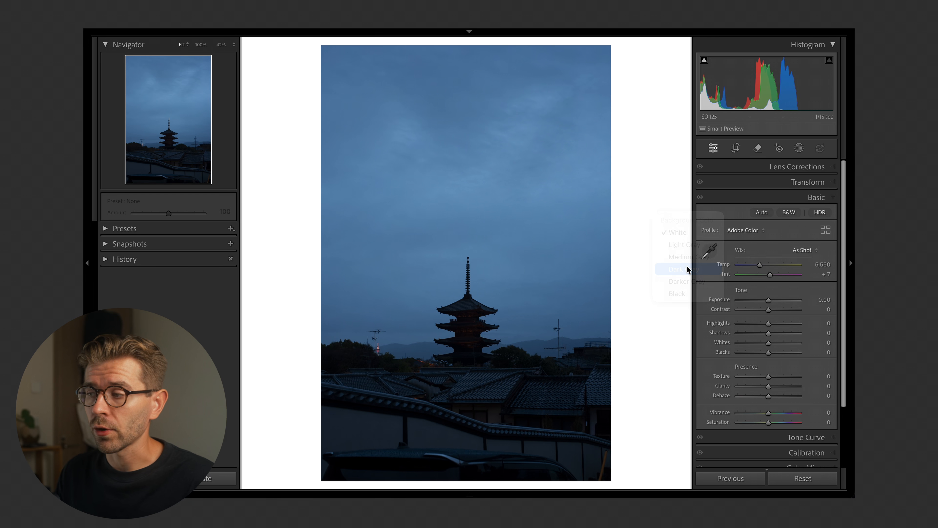
right_click(650, 217)
click(673, 232)
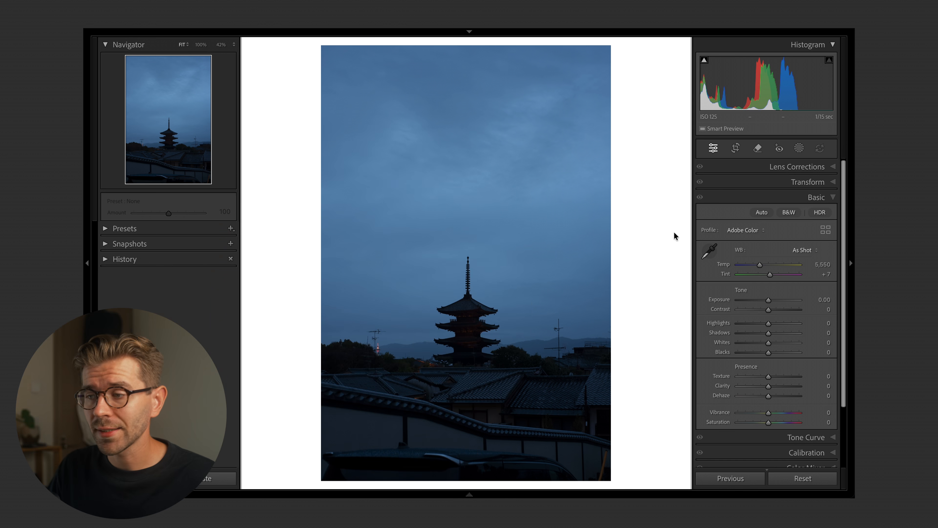
Step: Keep the Adobe Color profile and set the white balance to temperature 5,150 and tint +6
click(742, 232)
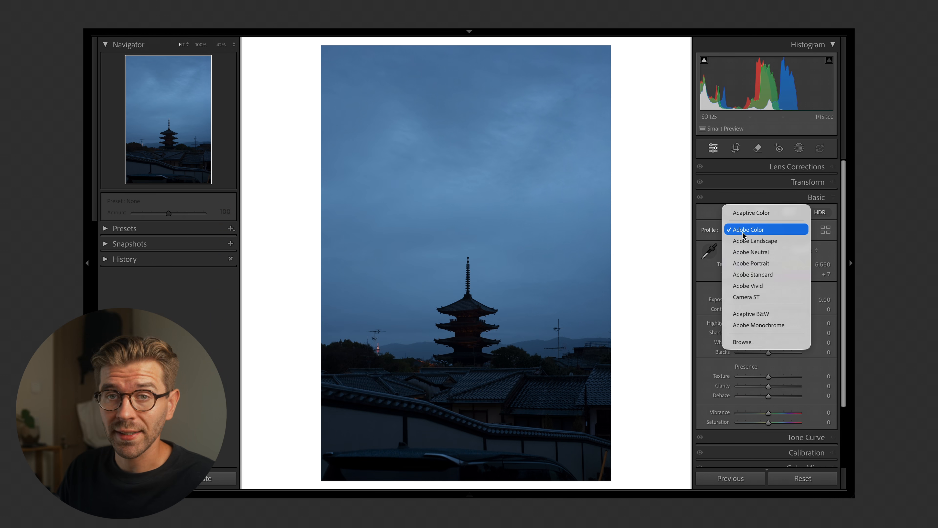
click(785, 232)
click(822, 265)
text(5350)
key(Return)
key(Down)
key(Down)
key(Down)
key(Down)
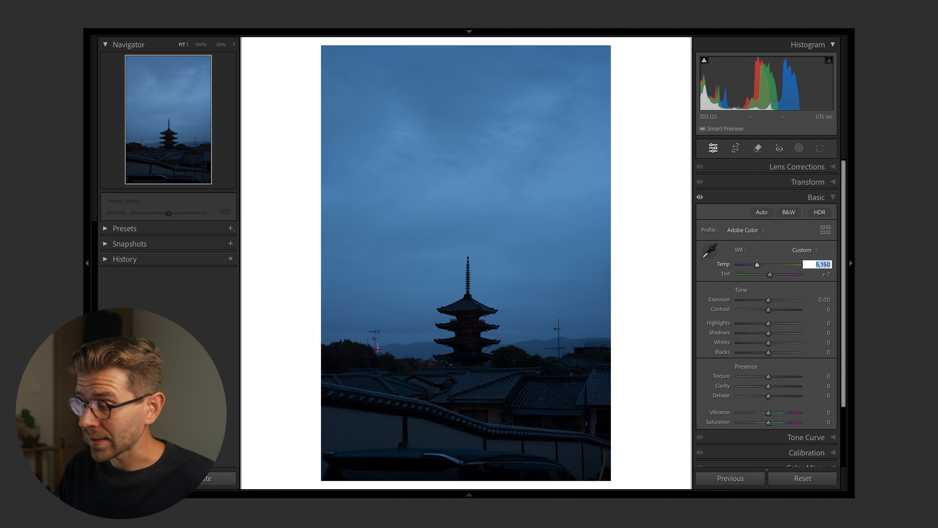
key(Return)
click(810, 272)
key(Down)
key(Return)
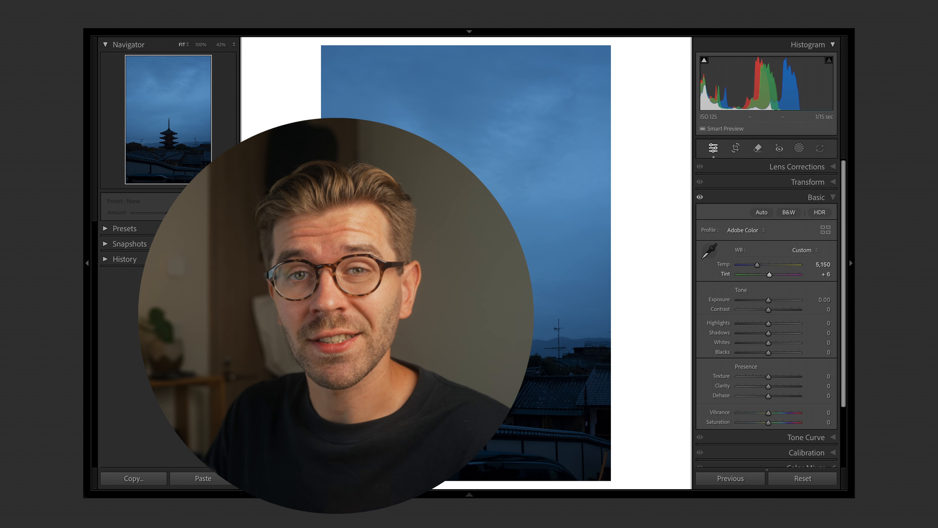
Step: Set the photo's exposure to +0.35, shadows to -60 and whites to +10
drag(769, 300, 771, 300)
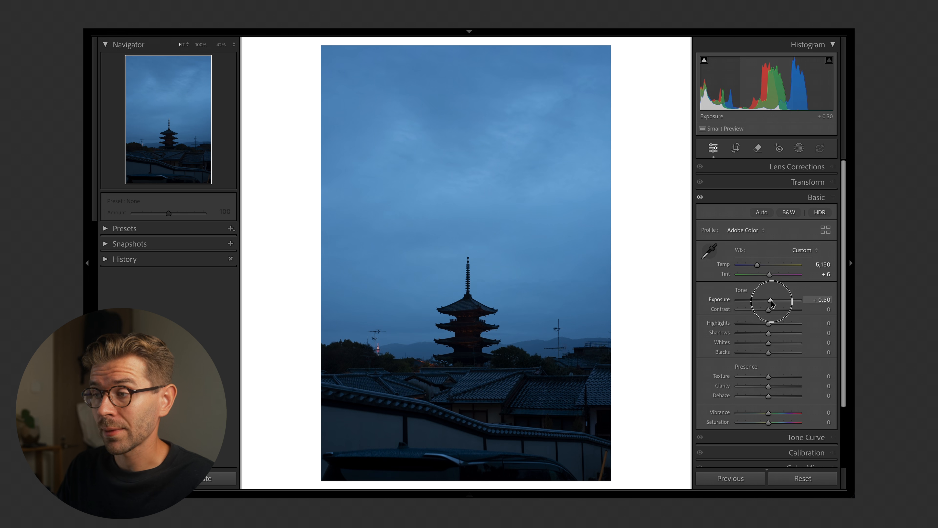
click(769, 333)
drag(768, 336, 753, 337)
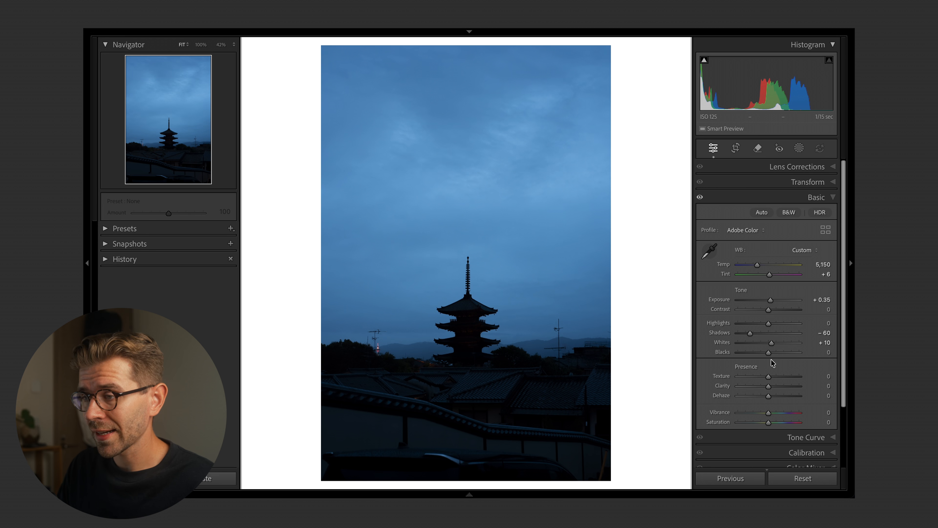
Step: Soften the photo by setting clarity to -20 and dehaze to about -26
drag(768, 386, 763, 388)
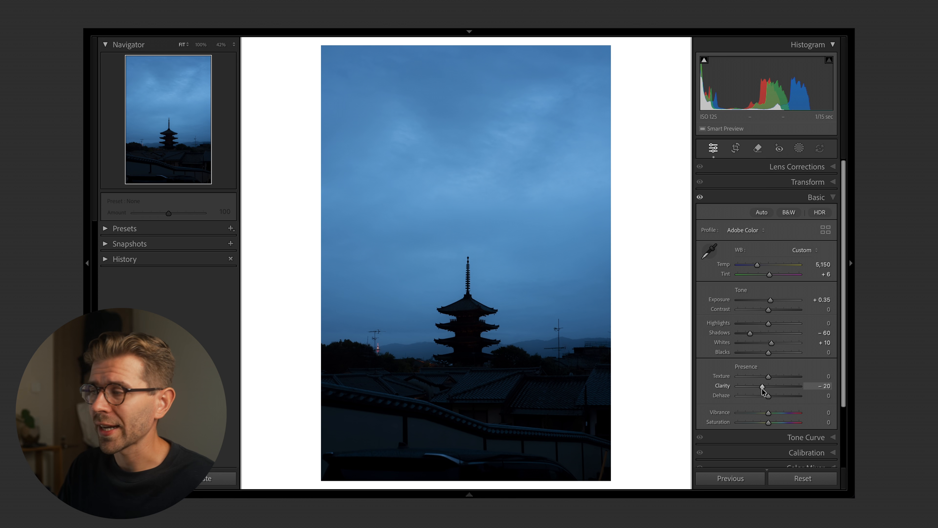
drag(769, 397, 764, 397)
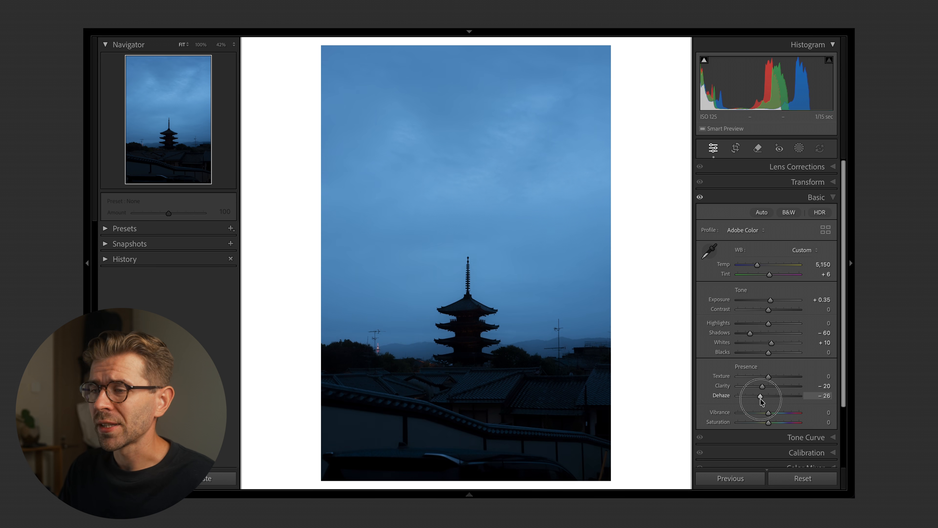
drag(761, 402, 760, 399)
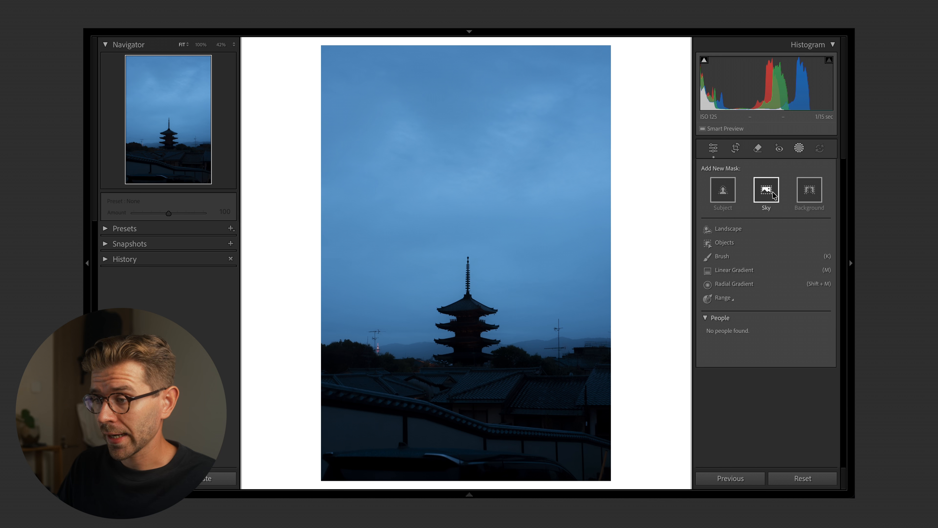
Step: Create a sky mask and subtract the pagoda from it with an object selection around the tower
click(774, 194)
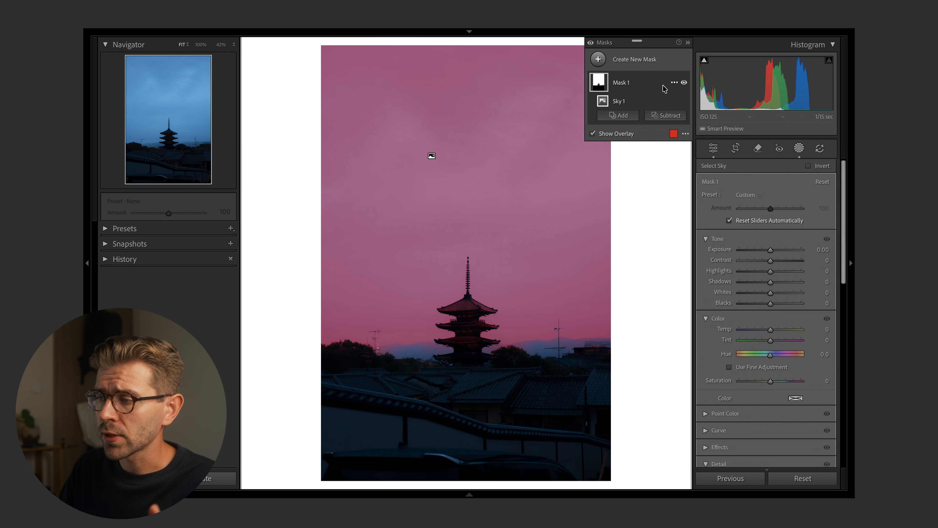
click(666, 115)
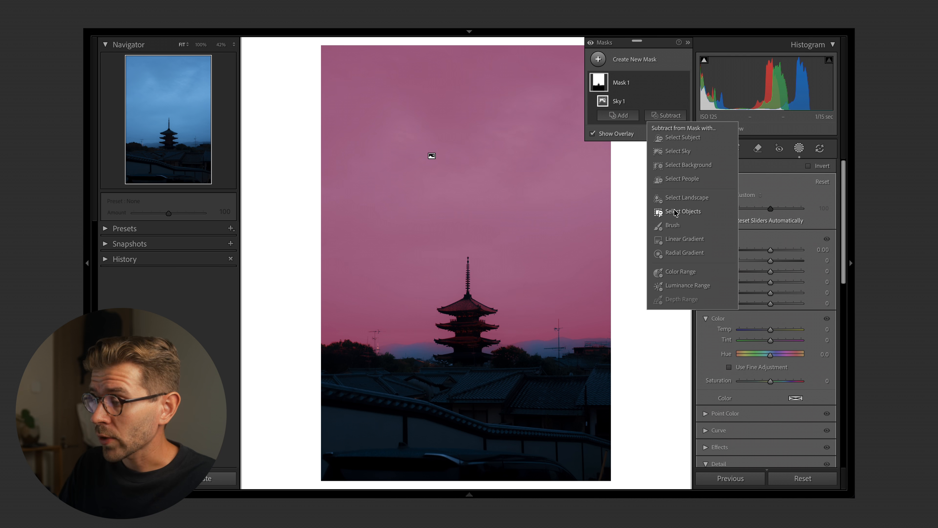
click(683, 211)
drag(433, 250, 508, 368)
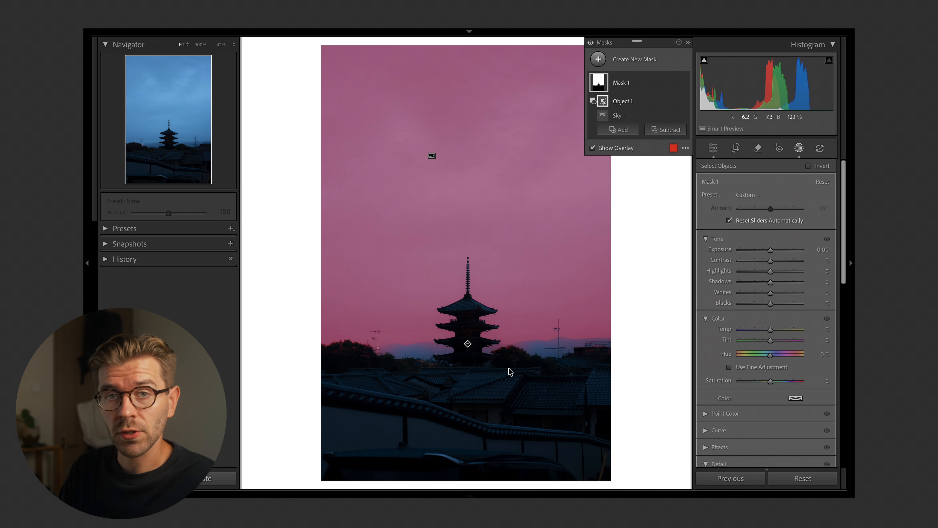
Step: Set the sky mask's exposure to 0.31 and its saturation to 10
drag(771, 249, 774, 250)
drag(771, 381, 773, 384)
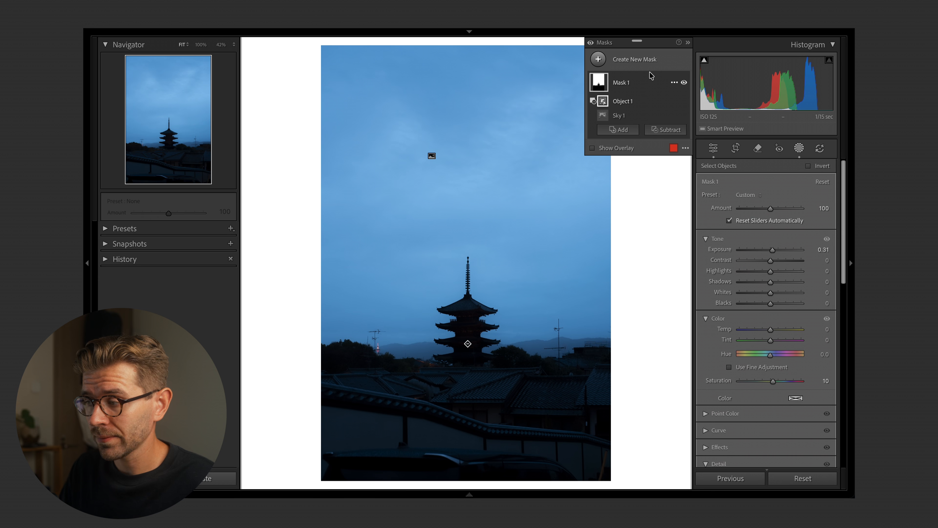
Step: Duplicate and invert the sky mask, and set the inverted mask's exposure to -0.41, shadows to -30, whites to -40 and blacks to -10
click(675, 84)
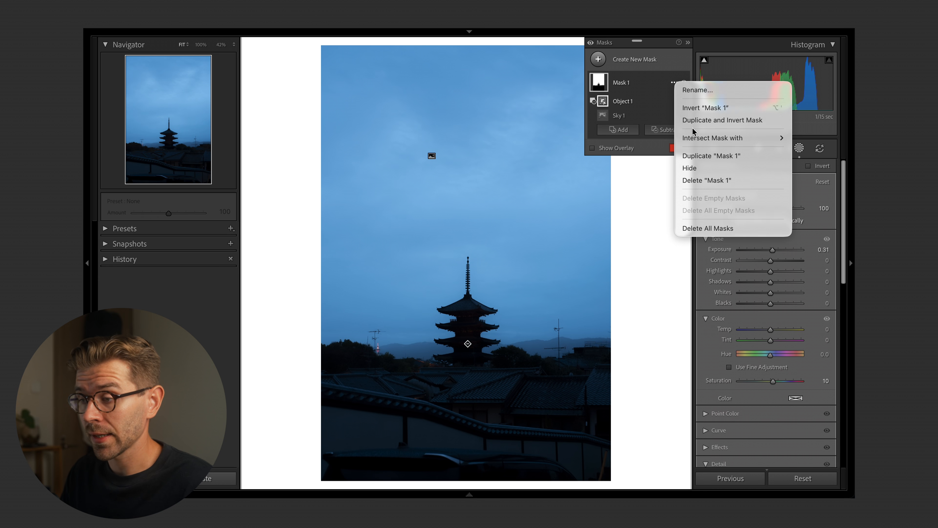
click(695, 121)
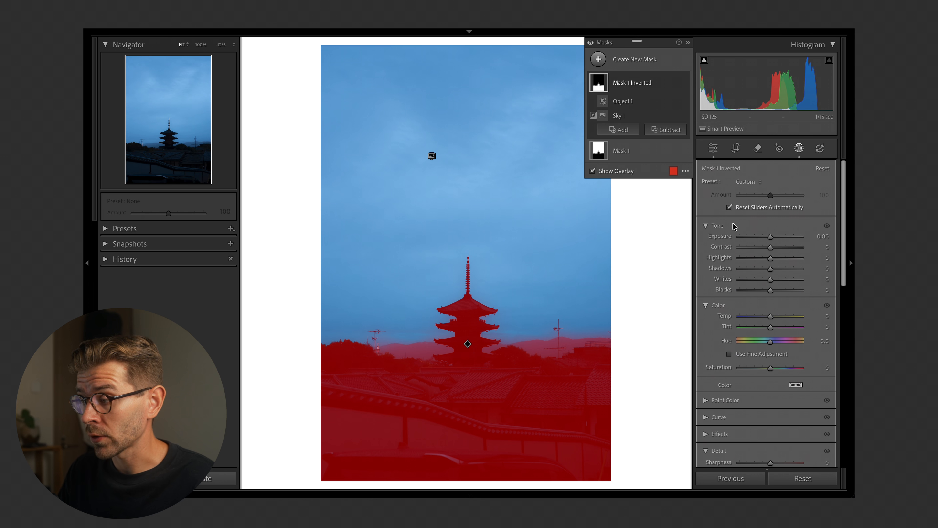
drag(771, 236, 766, 269)
drag(765, 282, 758, 284)
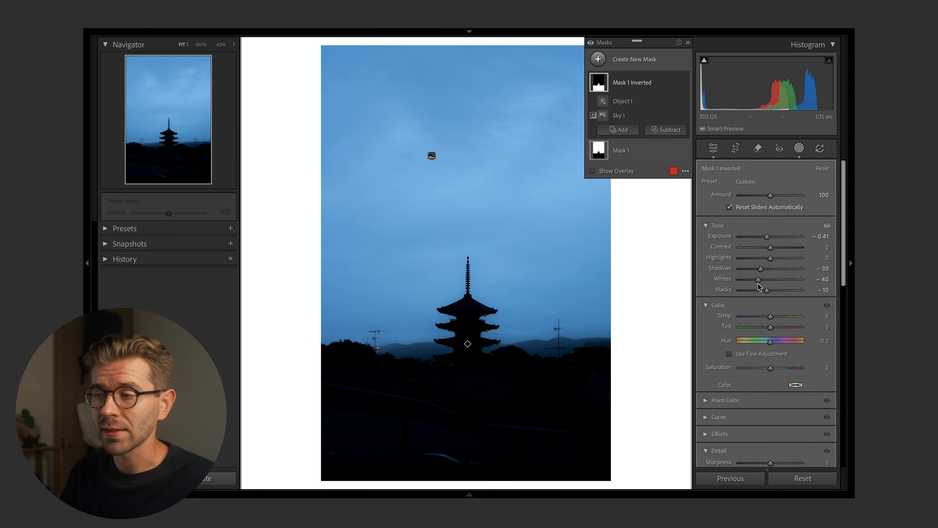
click(800, 149)
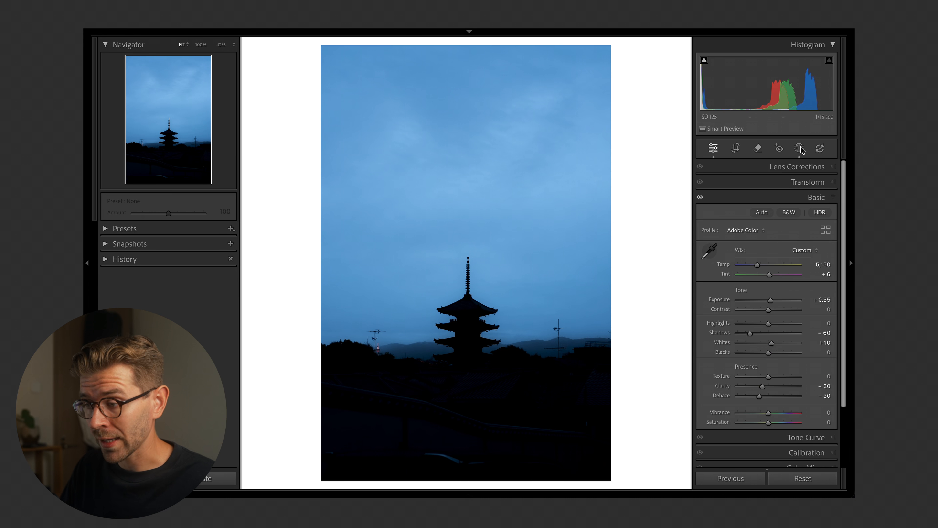
Step: Calibrate the colors with blue primary hue -10 and saturation +40, and green primary hue +21 and saturation +10
click(804, 458)
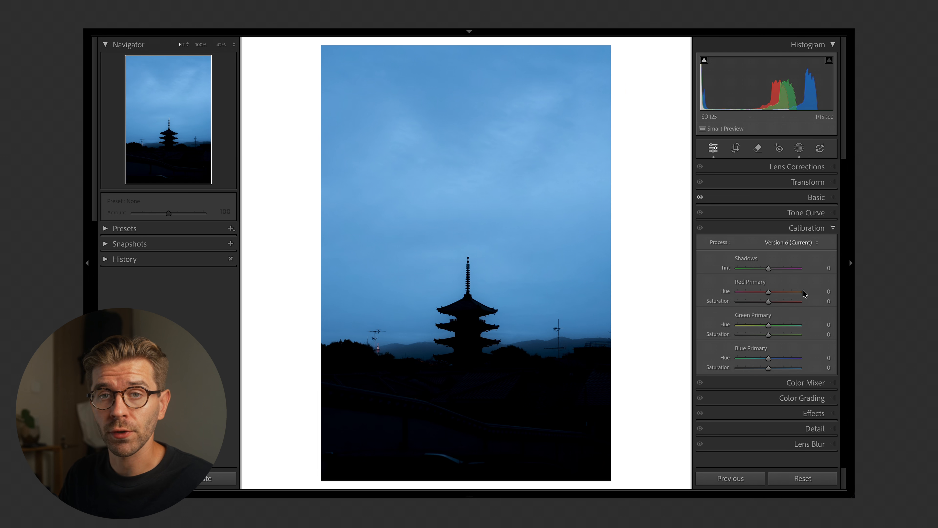
drag(768, 358, 782, 380)
mouse_move(769, 325)
mouse_down()
mouse_move(787, 326)
mouse_move(774, 329)
mouse_move(781, 336)
mouse_move(774, 342)
mouse_up()
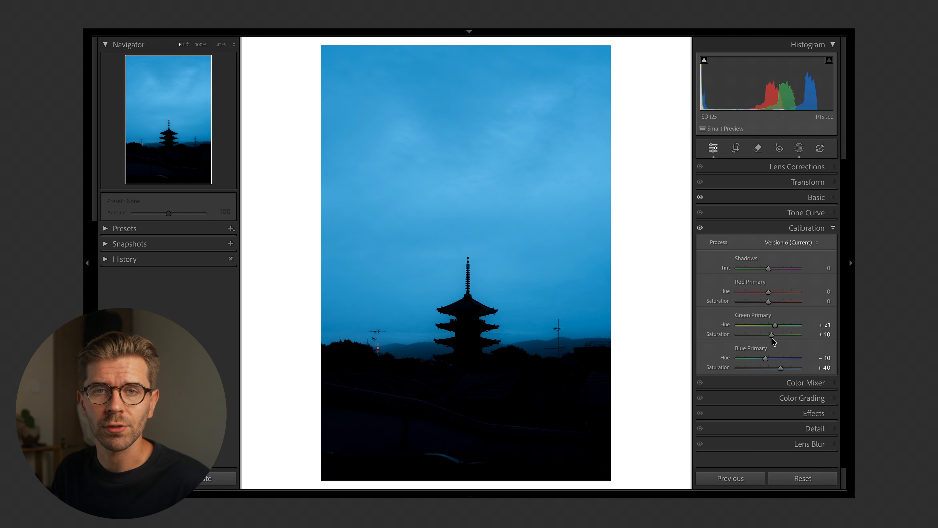
Step: Shape the main tone curve with brighter upper tones at 189/196, shadows at 36/33 and the black point lifted to 0/25
click(756, 212)
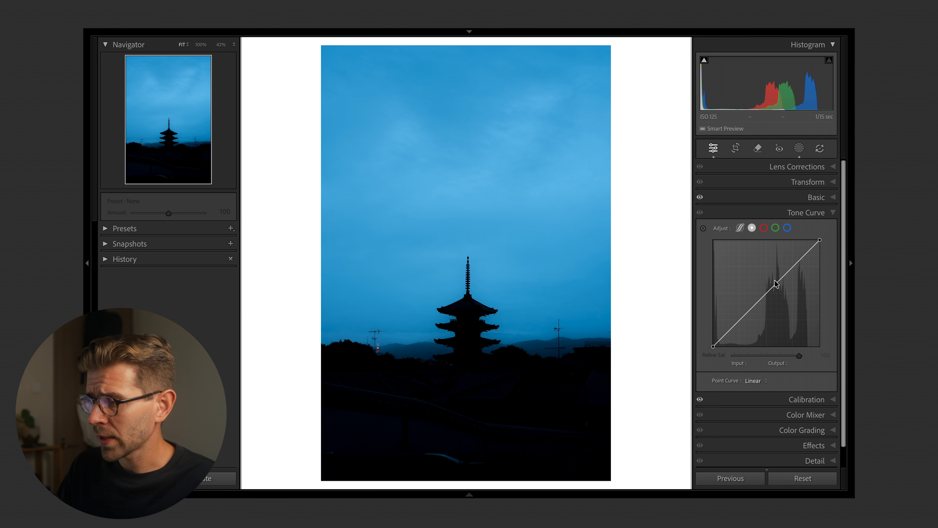
drag(773, 287, 799, 256)
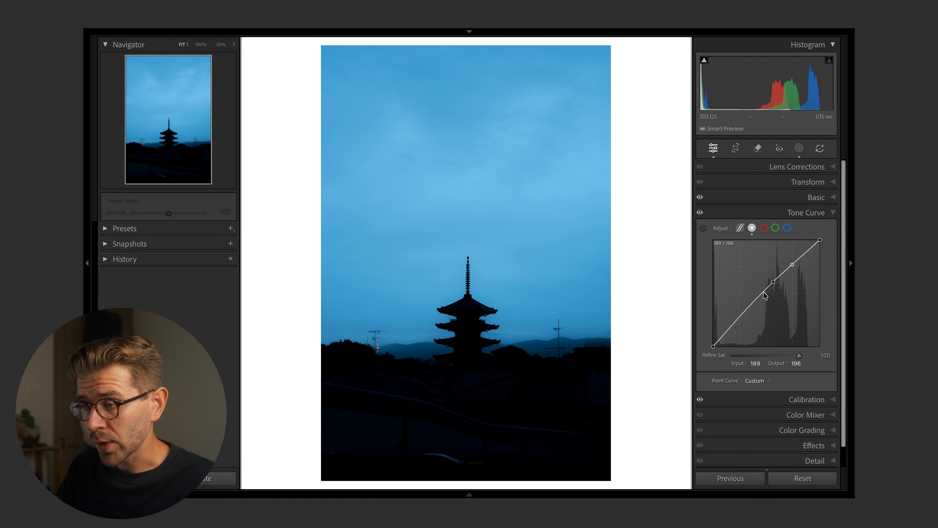
mouse_move(743, 316)
mouse_down()
mouse_move(726, 333)
mouse_move(733, 326)
mouse_up()
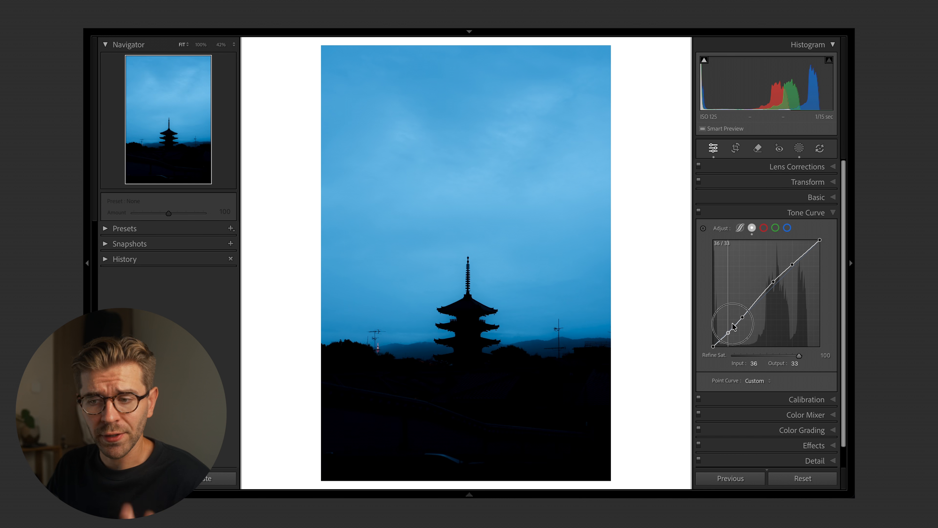
scroll(715, 340, down, 1)
drag(713, 340, 713, 332)
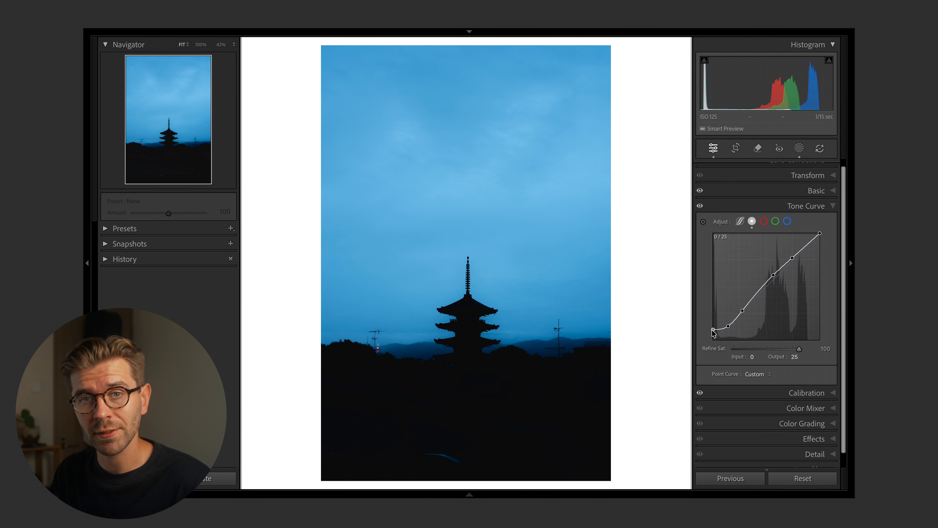
Step: Set the green curve's midpoint to 115/117 and its white point to 250/255, then anchor the blue curve's shadows and set its white point to 245/255
click(775, 221)
drag(758, 296, 762, 291)
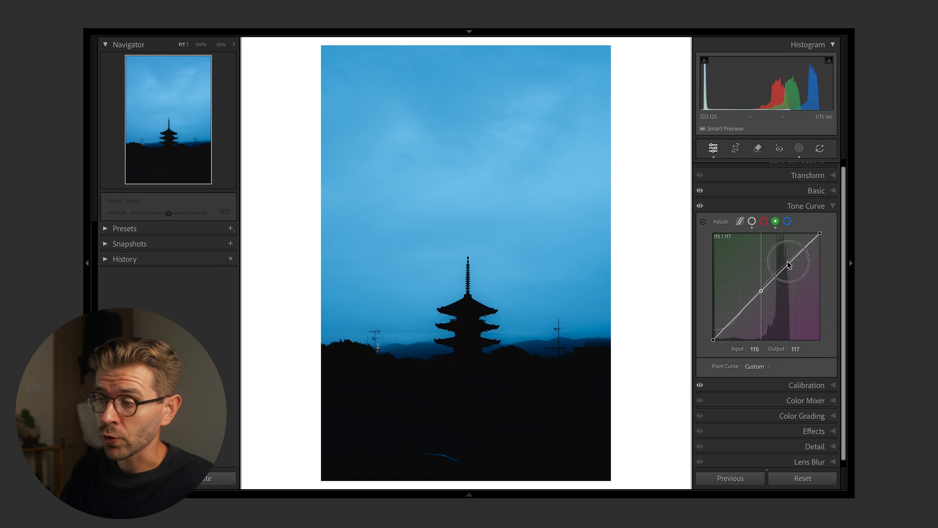
drag(802, 240, 818, 229)
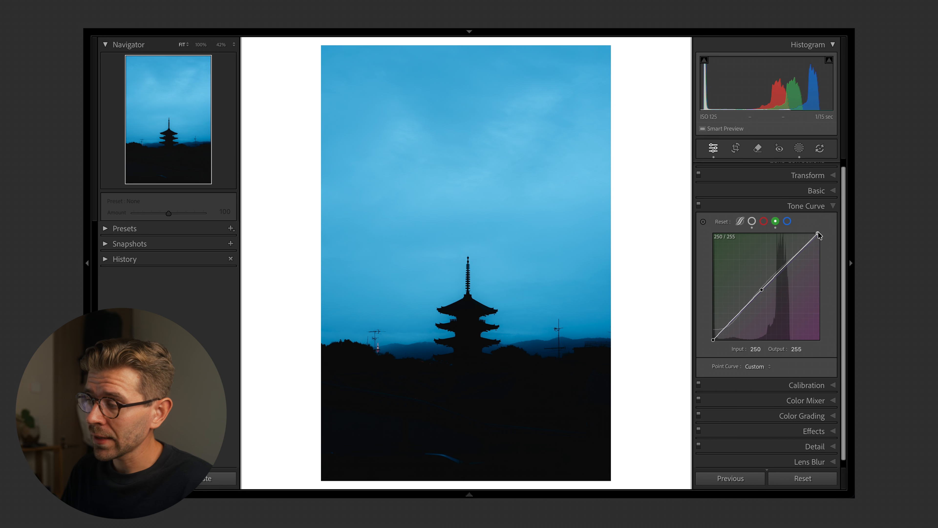
click(787, 221)
drag(747, 307, 747, 307)
drag(820, 234, 817, 235)
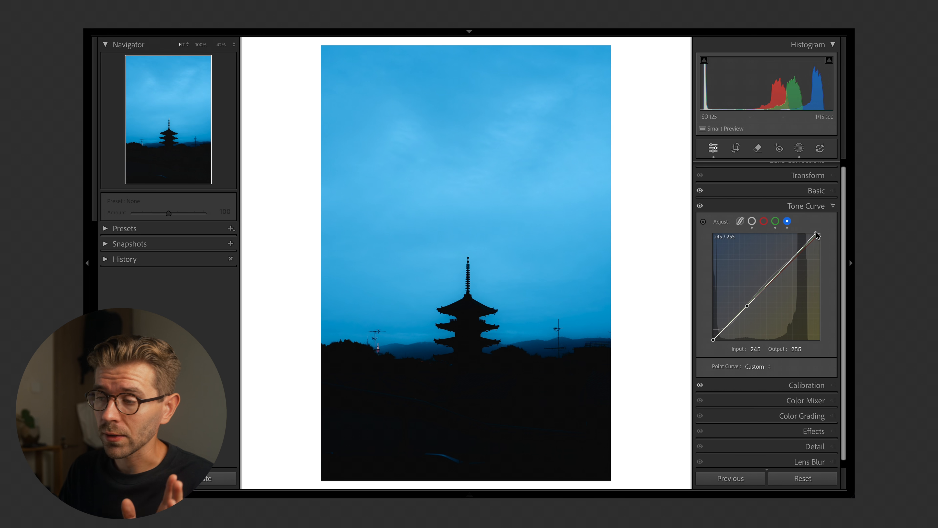
Step: In the color mixer, set aqua to hue +29, saturation +20 and luminance -60, and blue to -5 for all three
click(794, 402)
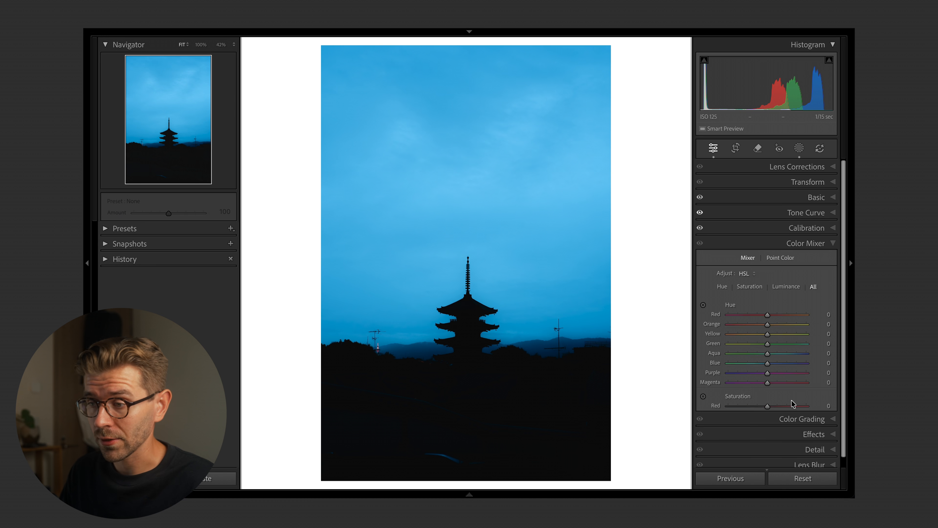
scroll(817, 393, down, 2)
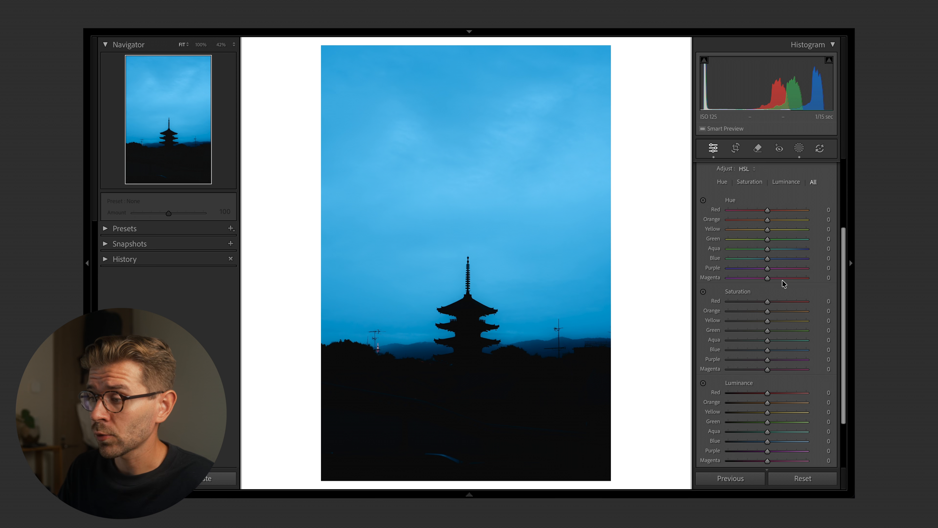
mouse_move(768, 249)
mouse_down()
mouse_move(780, 253)
mouse_move(765, 263)
mouse_up()
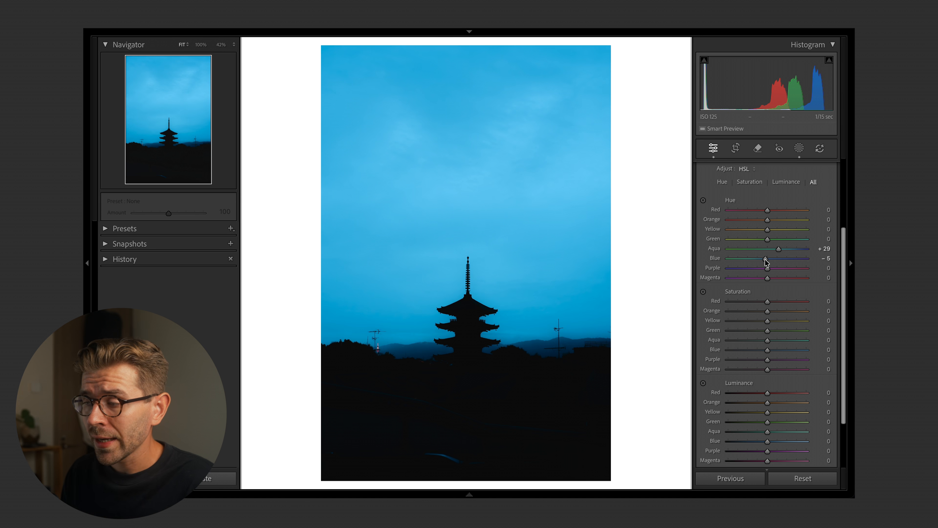
mouse_move(768, 434)
mouse_down()
mouse_move(800, 431)
mouse_move(737, 428)
mouse_move(786, 422)
mouse_move(737, 430)
mouse_move(757, 429)
mouse_move(744, 436)
mouse_move(765, 447)
mouse_up()
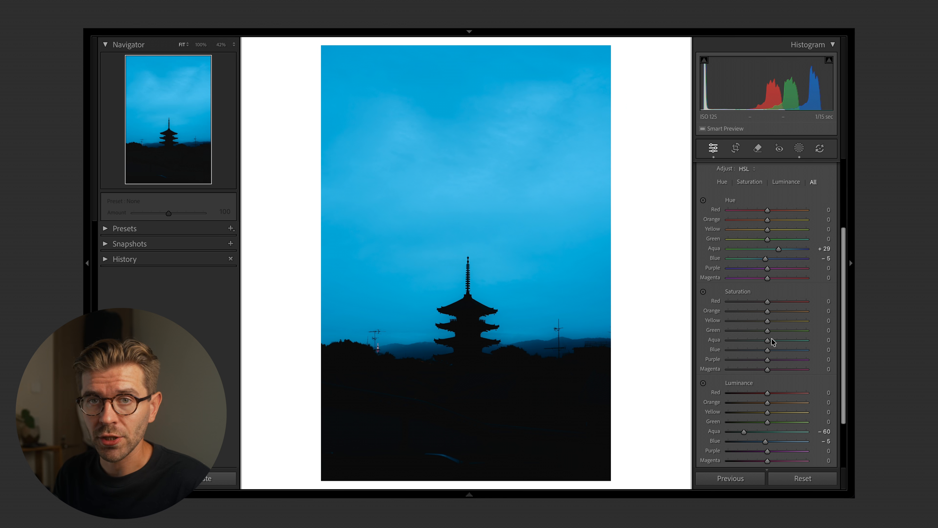
mouse_move(769, 342)
mouse_down()
mouse_move(797, 340)
mouse_move(764, 352)
mouse_up()
Step: Add film grain with amount 30, size 35 and roughness 70
scroll(792, 389, down, 3)
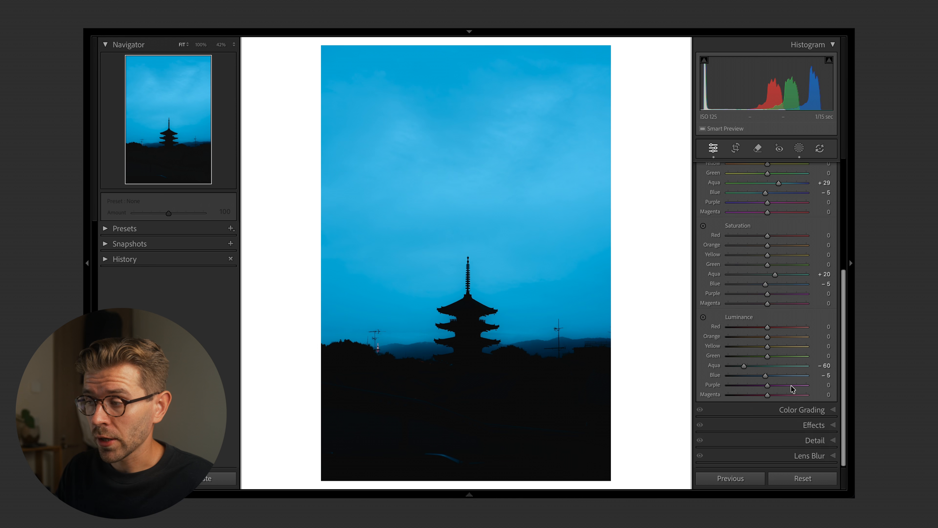
click(806, 425)
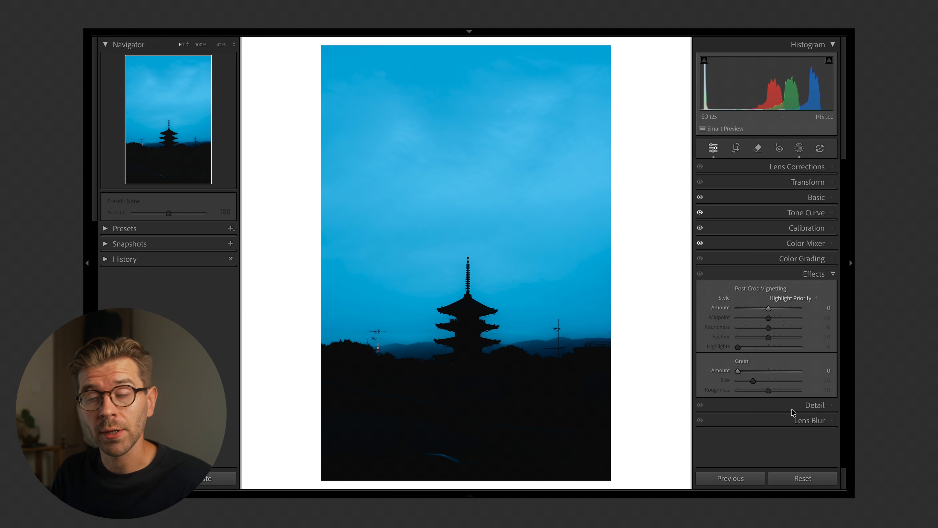
drag(738, 371, 755, 372)
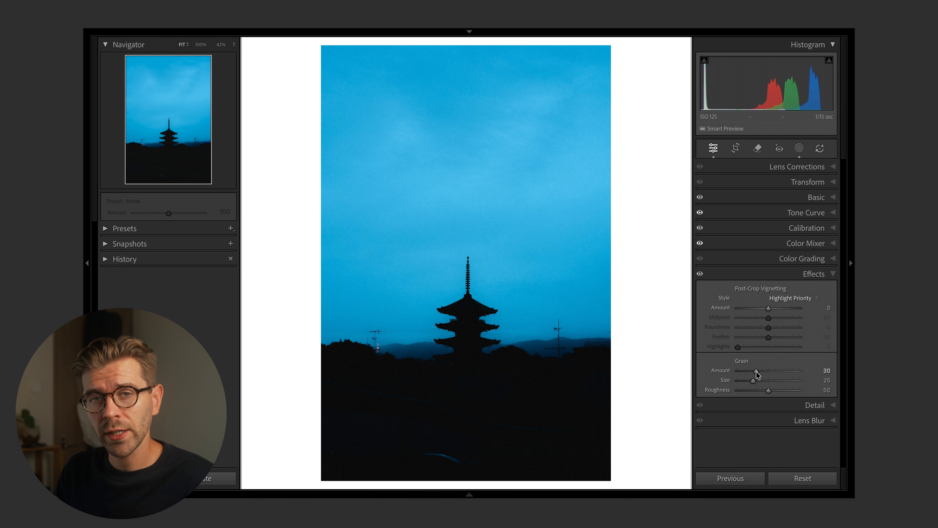
drag(755, 380, 759, 382)
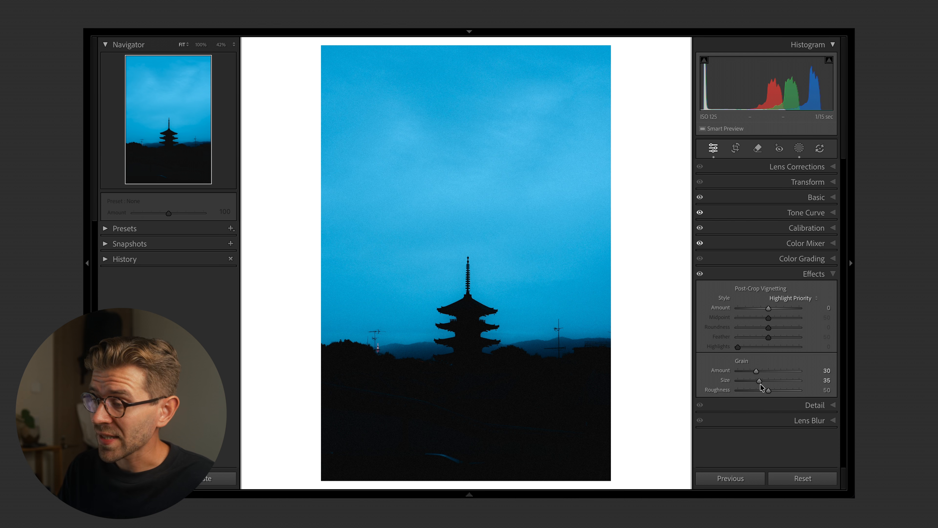
drag(774, 392, 784, 392)
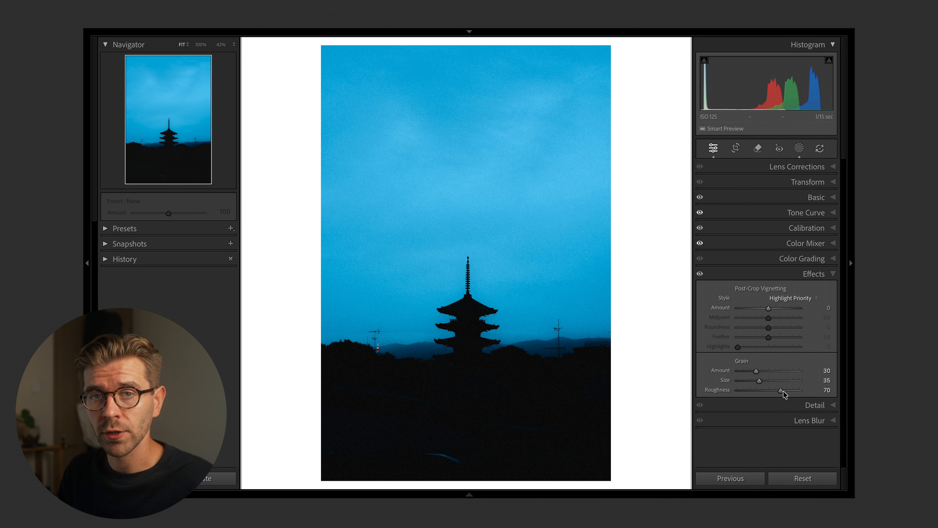
Step: Remove the bright foreground streak and the two rooftop antennas beside the pagoda with generative AI removal
click(757, 148)
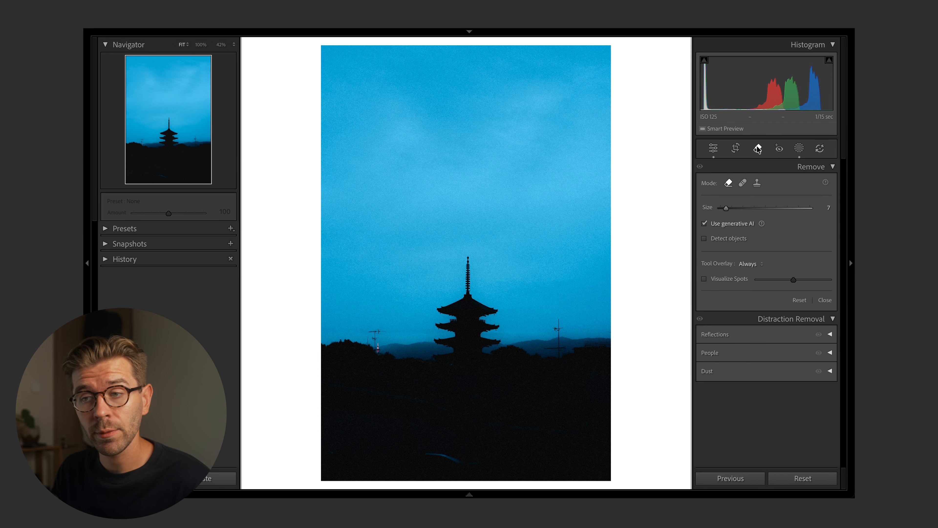
drag(423, 454, 475, 466)
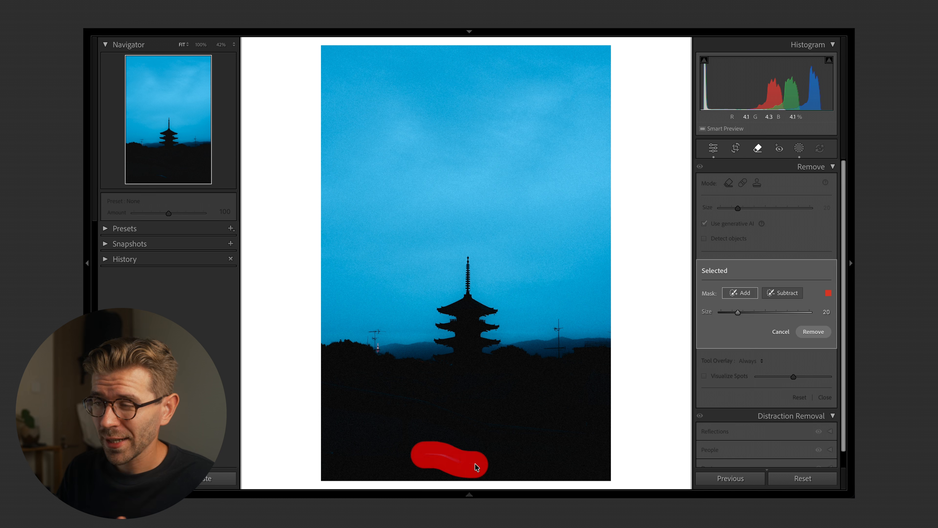
scroll(554, 363, down, 5)
scroll(554, 363, down, 2)
mouse_move(559, 355)
mouse_down()
mouse_move(556, 329)
mouse_move(565, 329)
mouse_move(556, 349)
mouse_move(568, 348)
mouse_up()
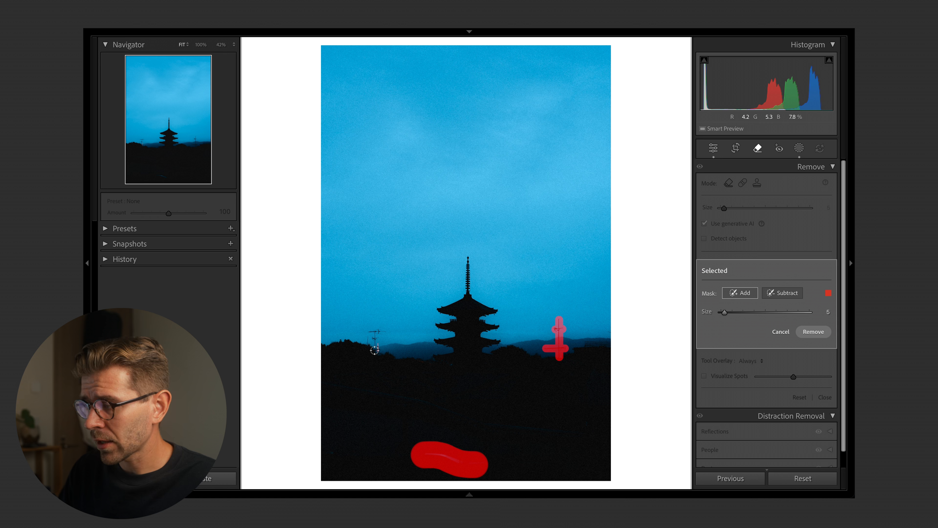
drag(378, 354, 370, 330)
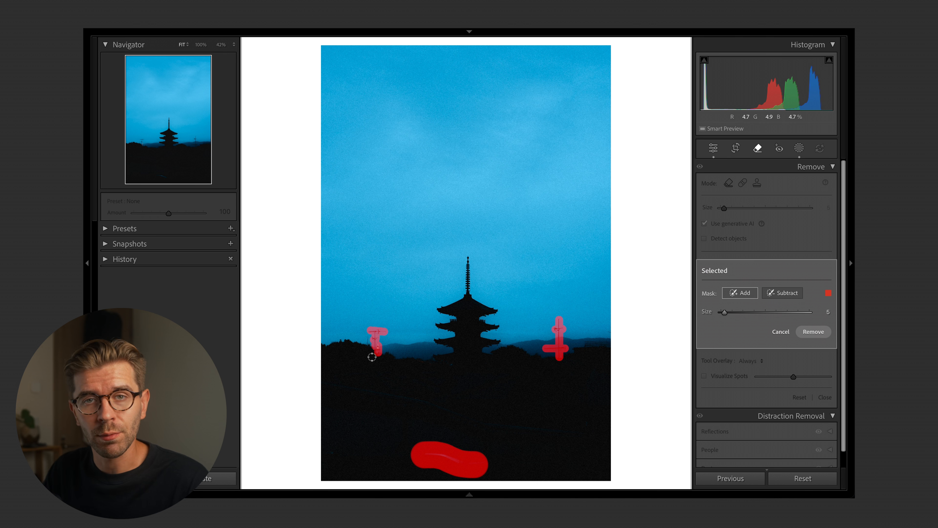
key(Return)
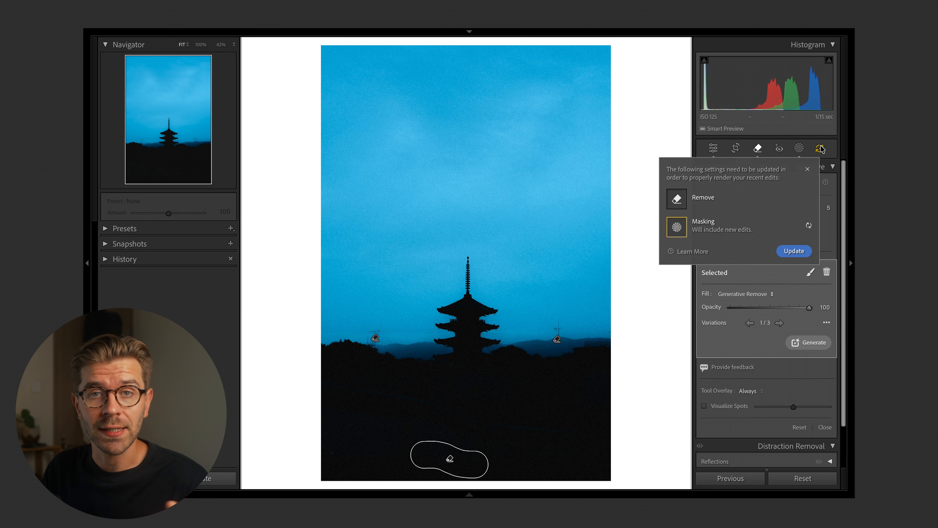
Step: Select the third generated variation for the removed antenna above the trees and update the outdated AI settings
click(787, 251)
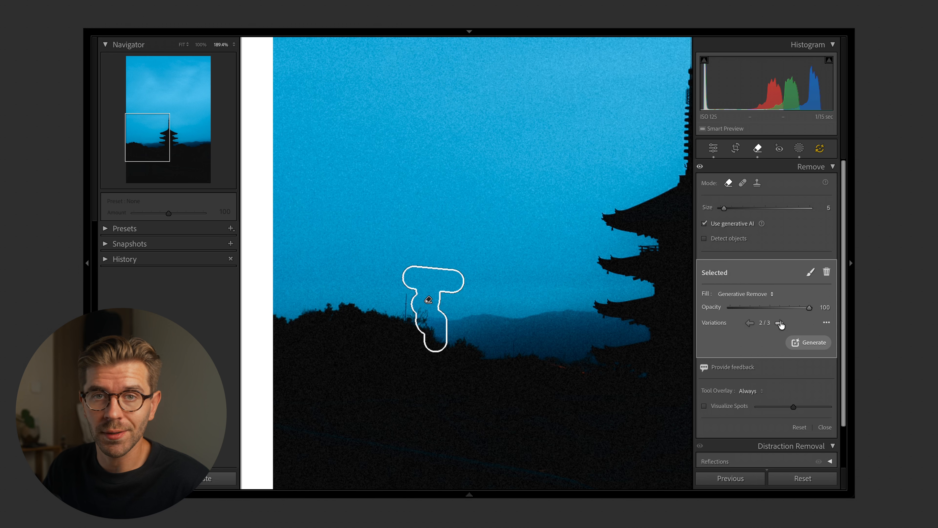
click(780, 323)
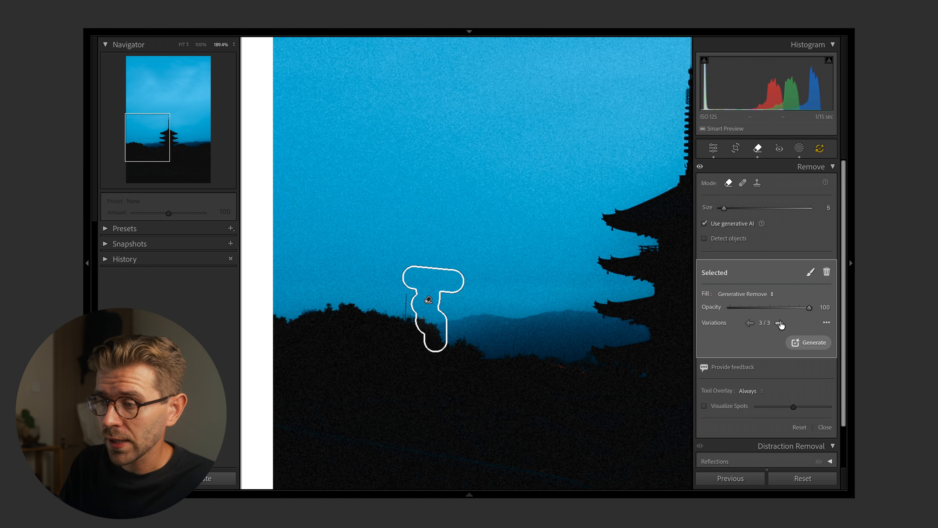
click(787, 255)
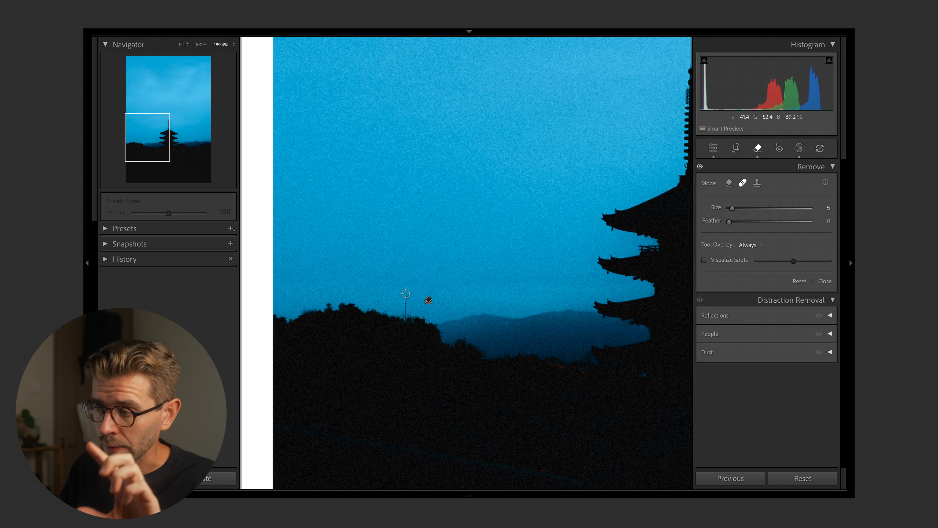
Step: Heal away the remaining thin pole above the trees with a size 5 brush and update the outdated AI settings
click(407, 294)
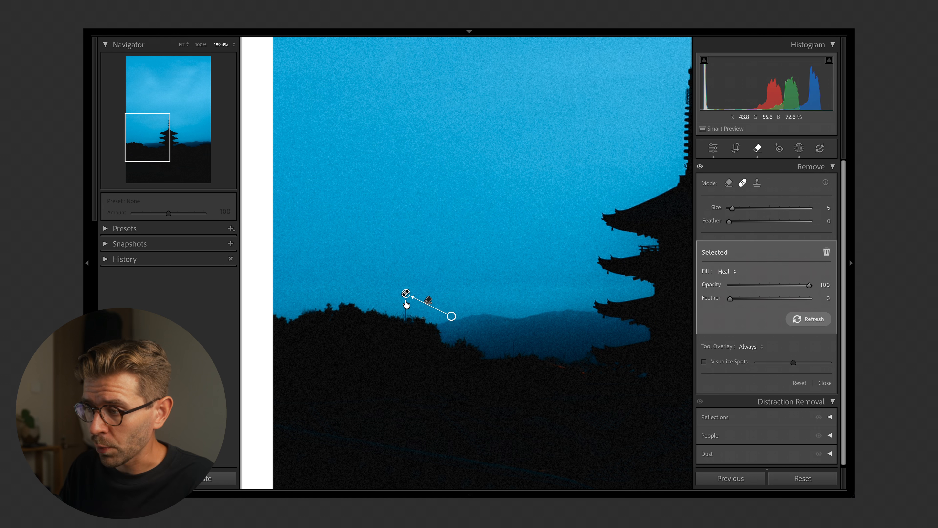
shift+click(406, 320)
key(q)
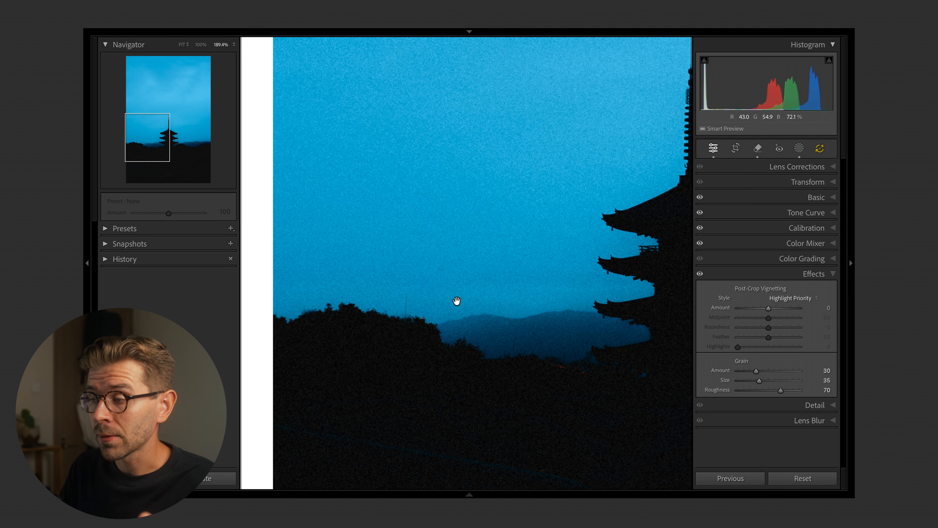
click(823, 144)
click(785, 250)
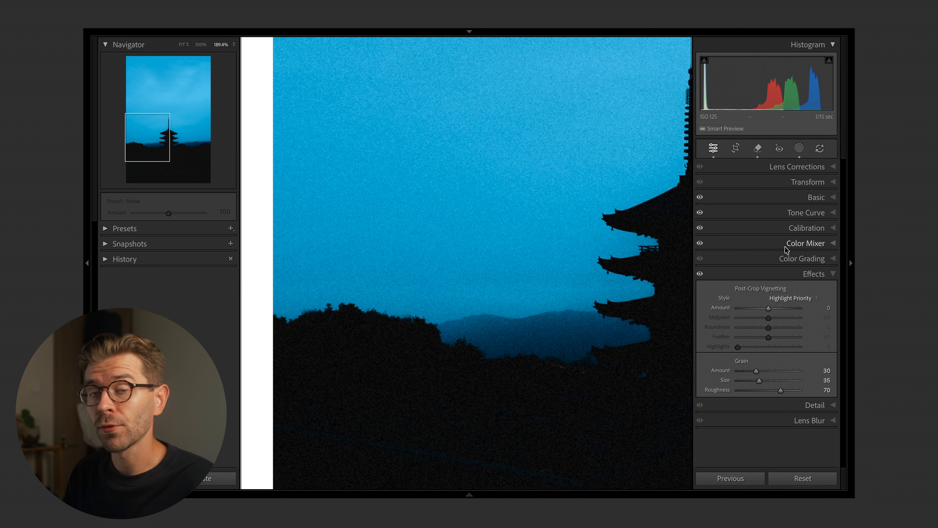
click(415, 305)
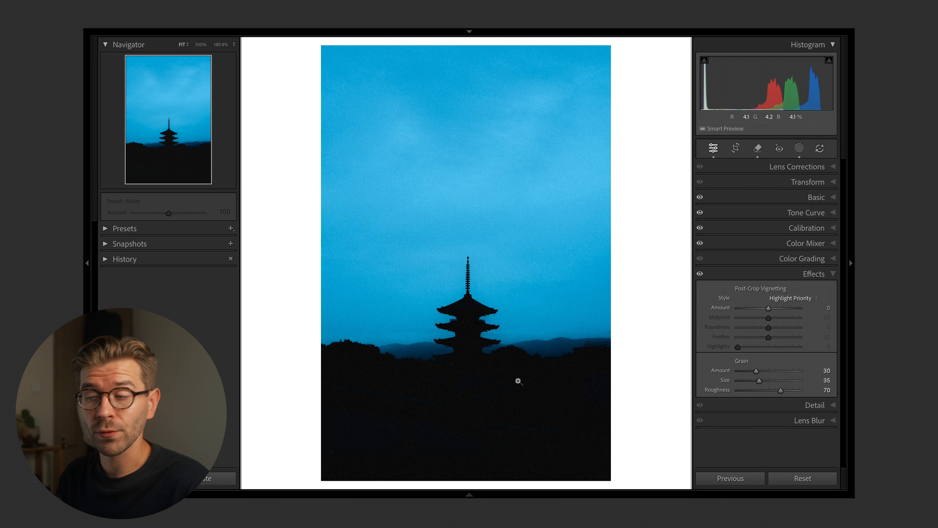
Step: Crop the pagoda photo to a 4 x 3 aspect ratio and pull the frame in slightly from its upper-left corner
key(r)
click(798, 185)
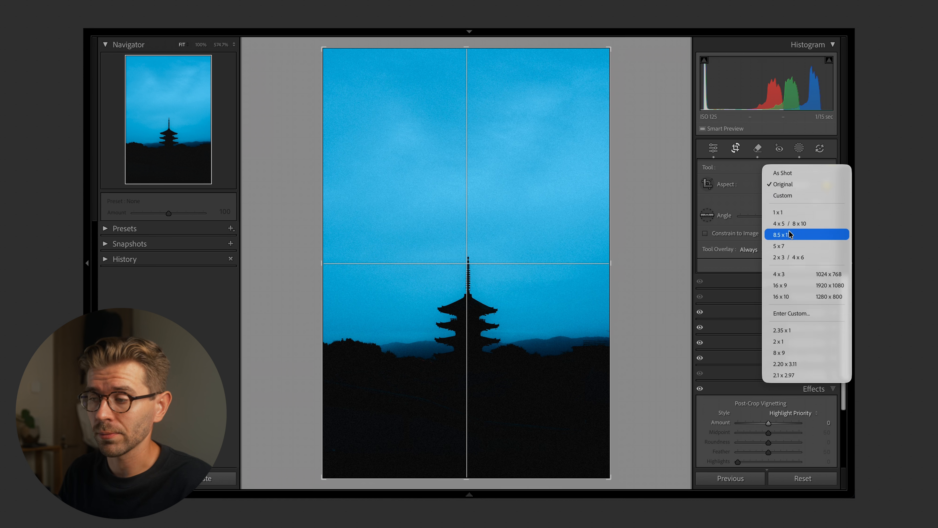
click(776, 272)
drag(321, 72, 324, 73)
Step: Cycle through the crop guide overlays to check the composition, ending on the centre-cross guide
key(o)
key(o)
key(o)
key(o)
key(o)
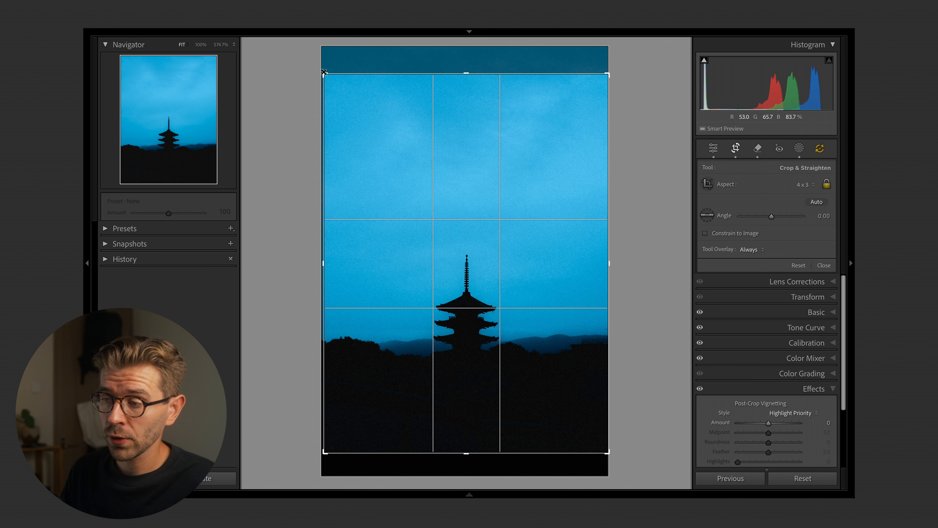
key(o)
key(o)
key(o)
key(o)
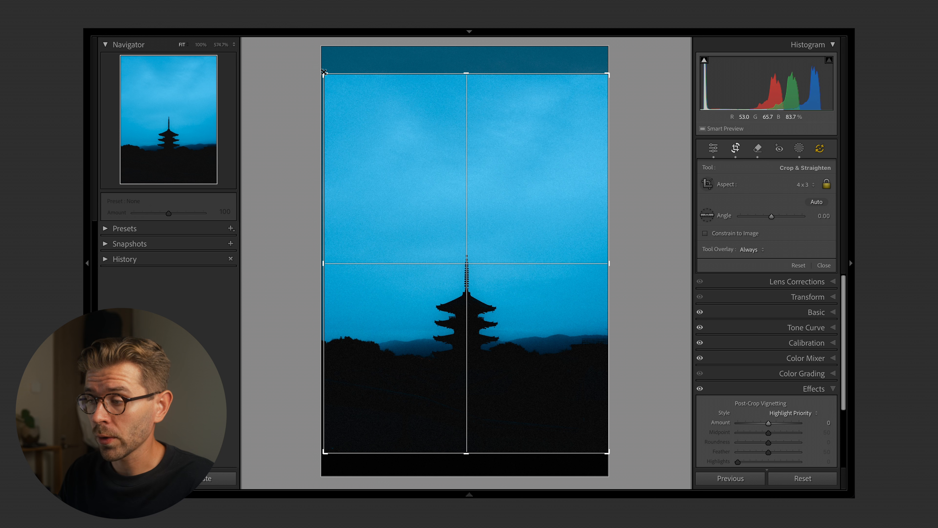
Step: Set the crop angle to −0.10, apply the crop and compare the pagoda edit with its unedited version
click(823, 216)
key(Down)
key(Return)
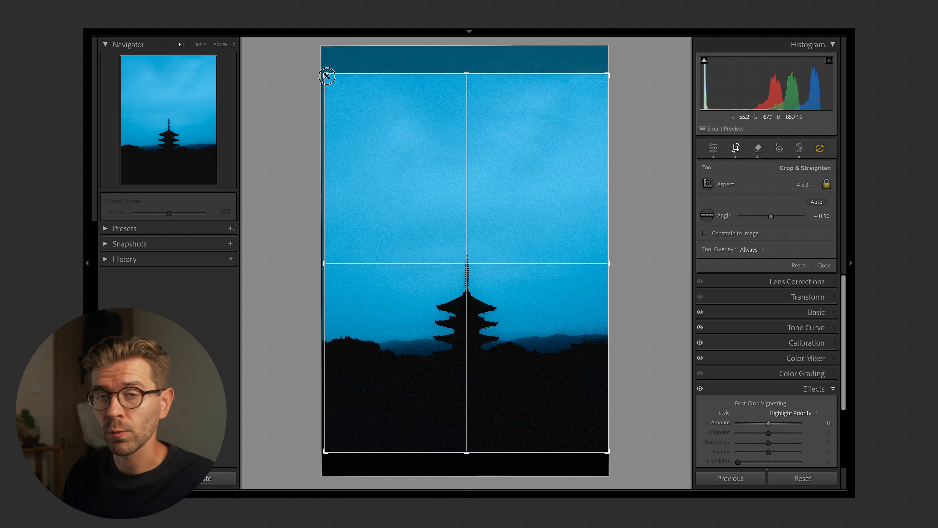
key(Return)
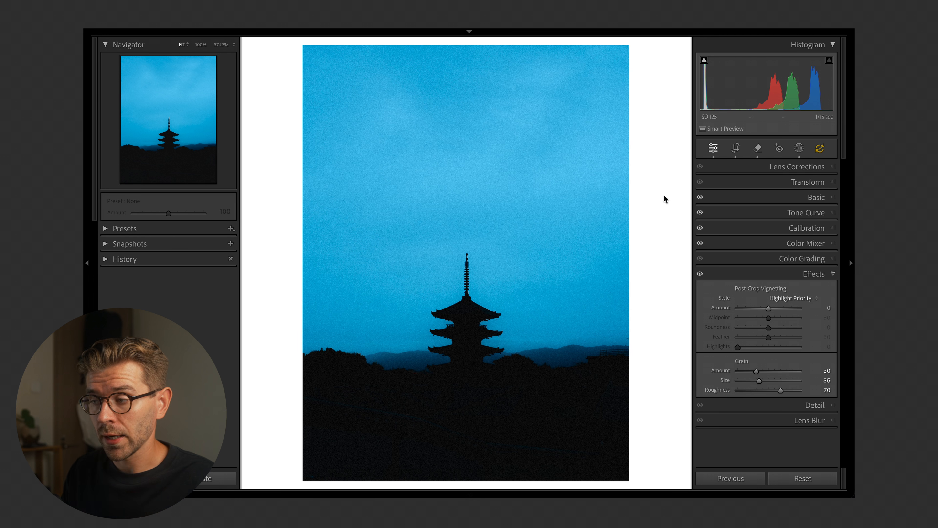
key(backslash)
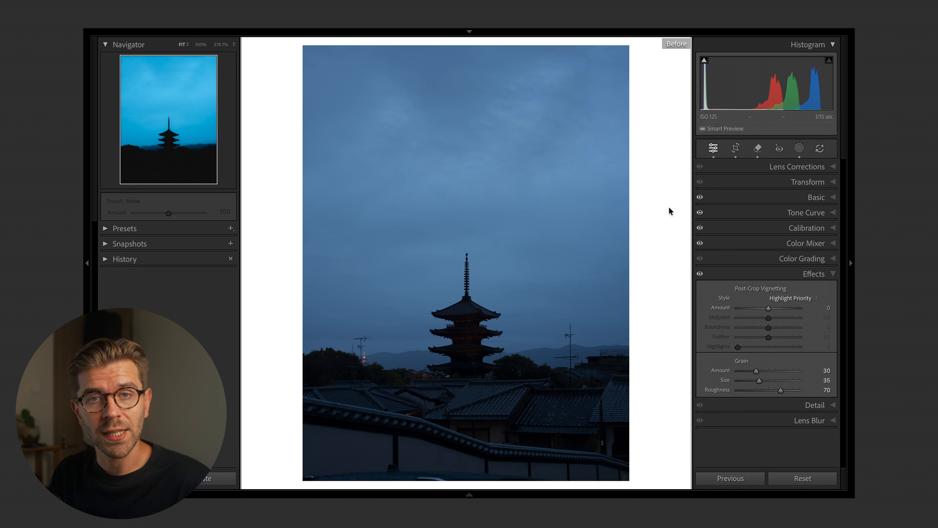
key(backslash)
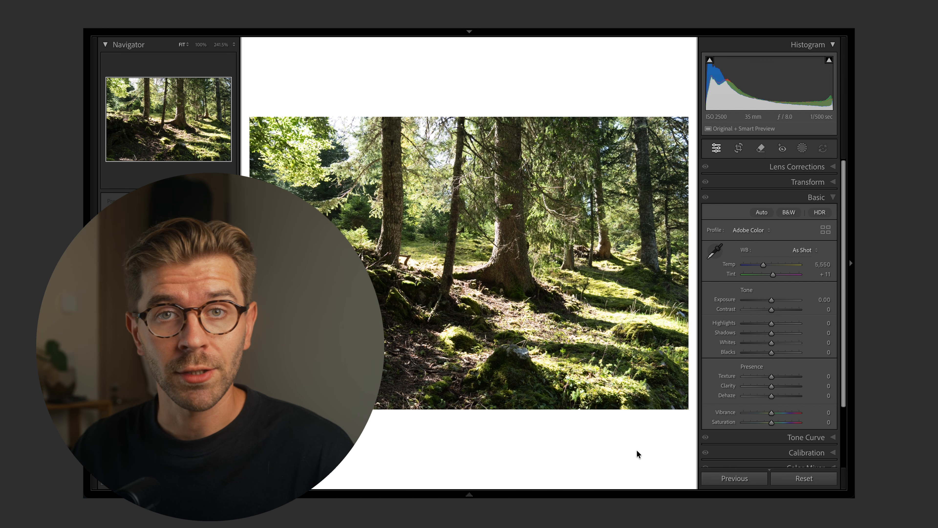
Step: Crop the forest photo slightly inward from its lower-left corner, keeping the original aspect ratio
key(r)
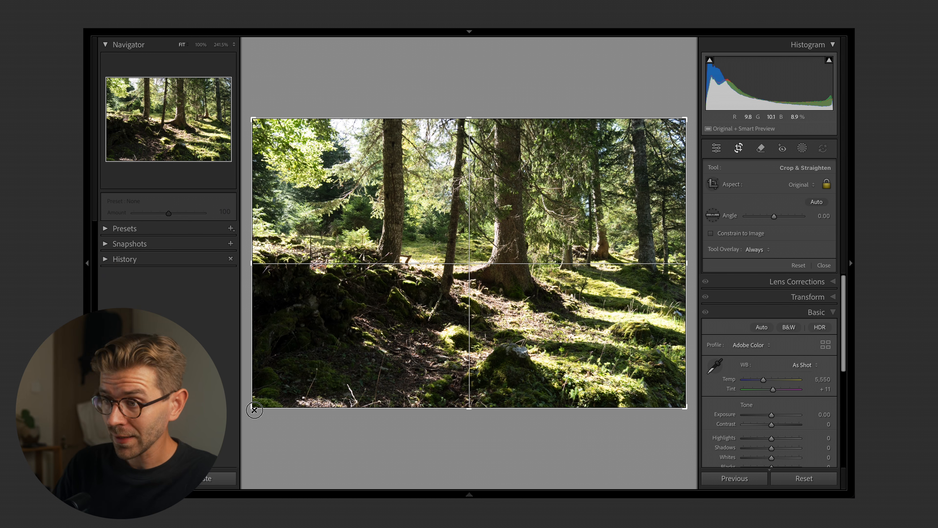
drag(253, 405, 260, 404)
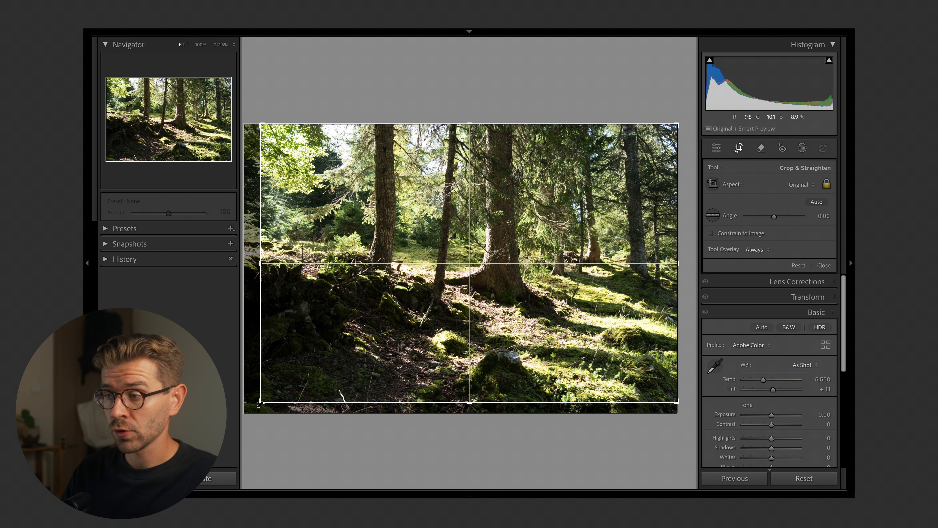
key(Return)
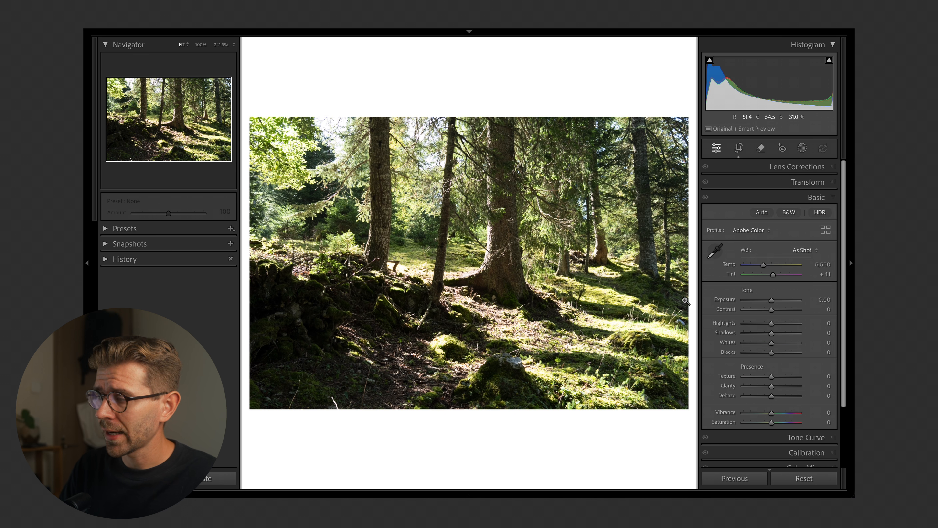
Step: Set the forest photo's white balance to a temperature of 6,000 and a tint of +8
click(826, 263)
key(shift+Up)
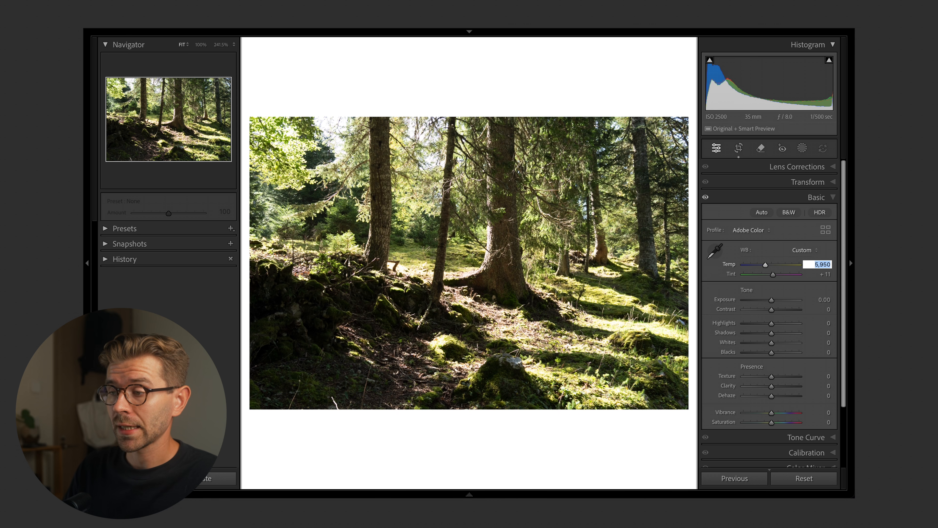
key(Return)
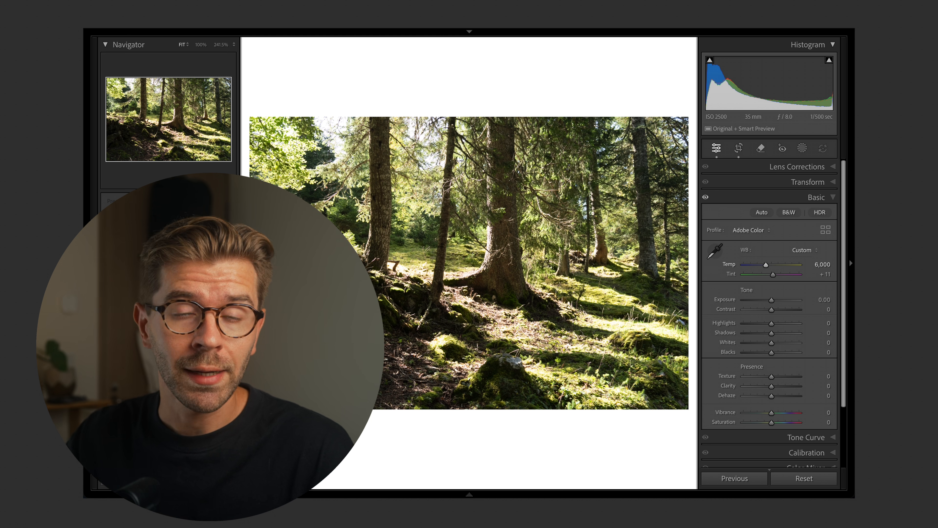
click(828, 274)
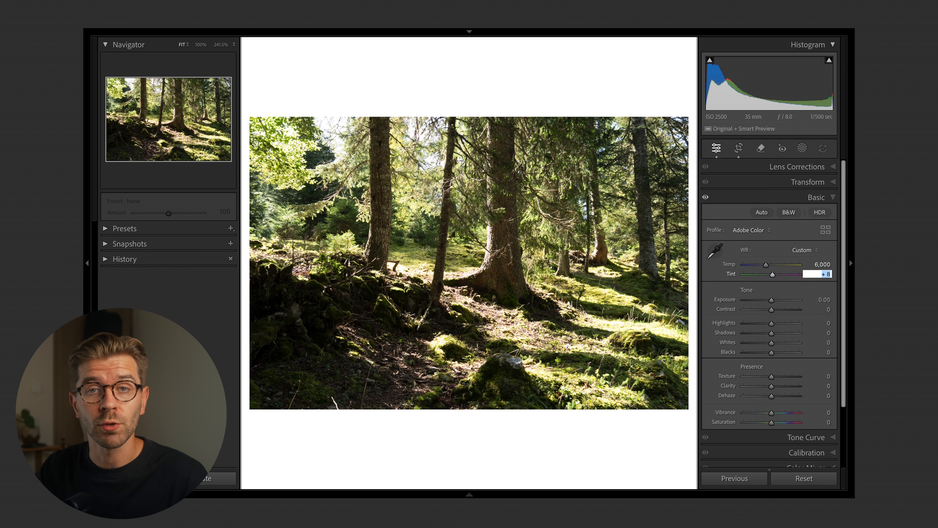
Step: Set exposure to −0.40, highlights to −20, shadows to +10, whites to −40 and blacks to +60
drag(772, 300, 789, 354)
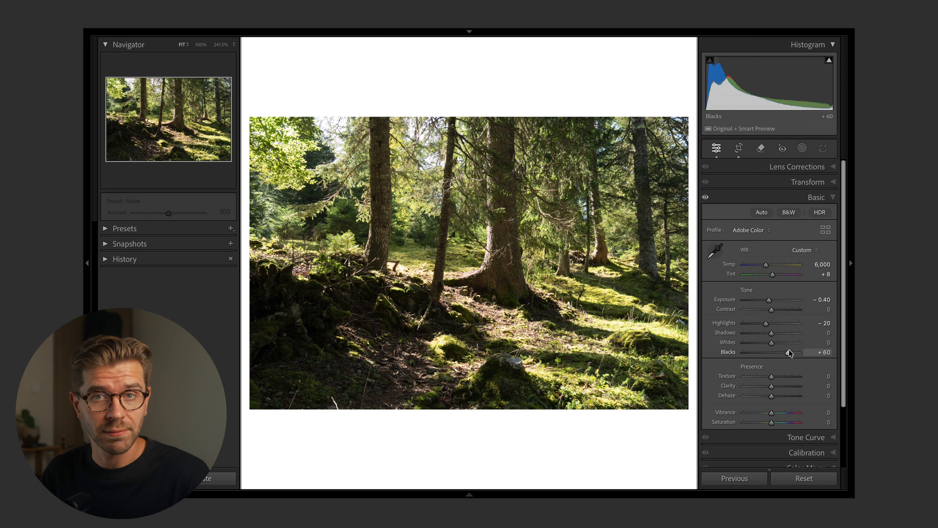
drag(774, 333, 776, 334)
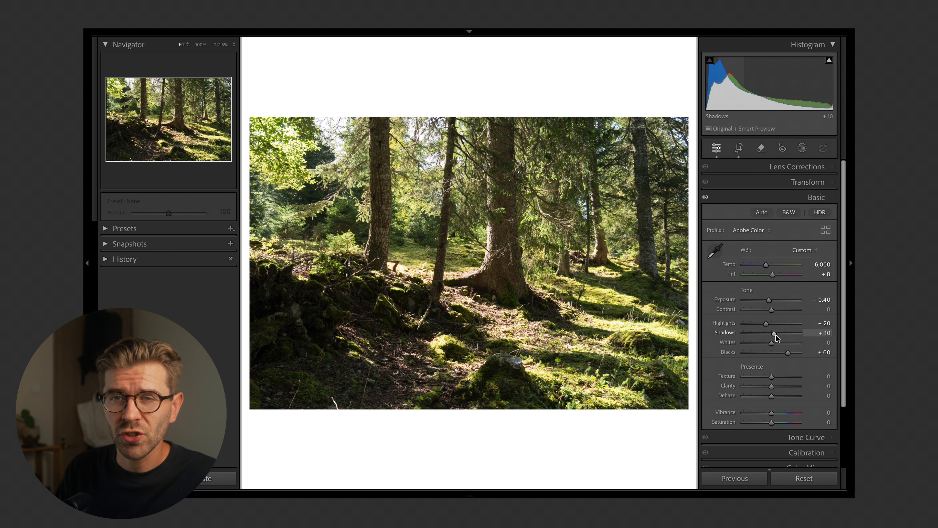
drag(772, 343, 759, 344)
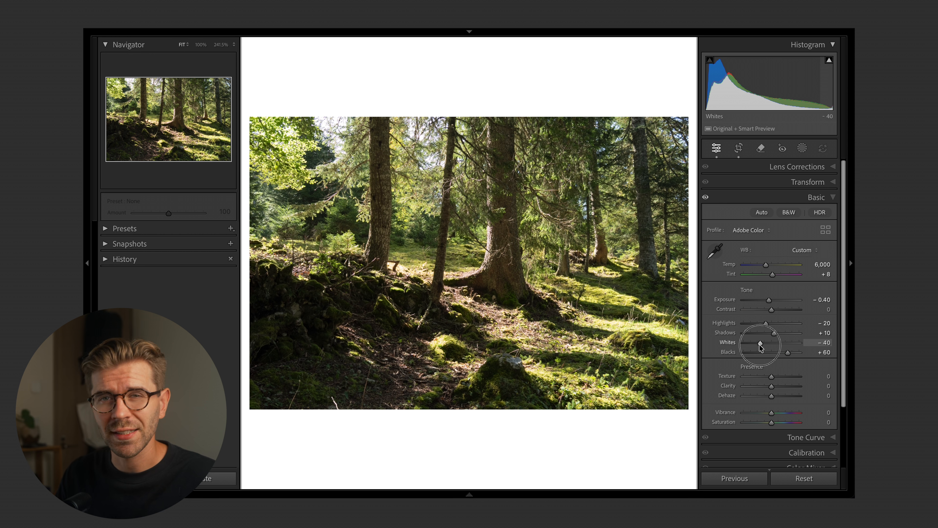
Step: Set texture to −11, clarity to −20 and dehaze to −15, compare with the unedited photo, and raise vibrance to +20
drag(772, 377, 766, 398)
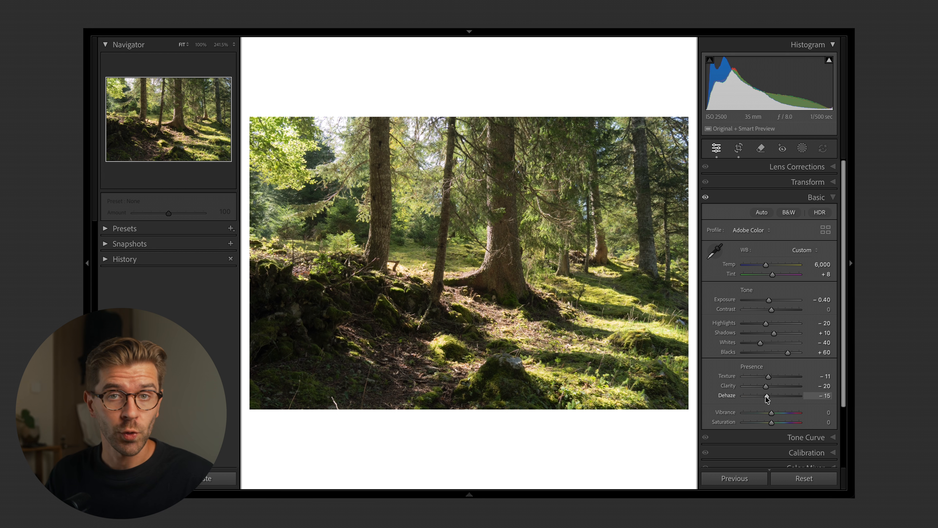
key(backslash)
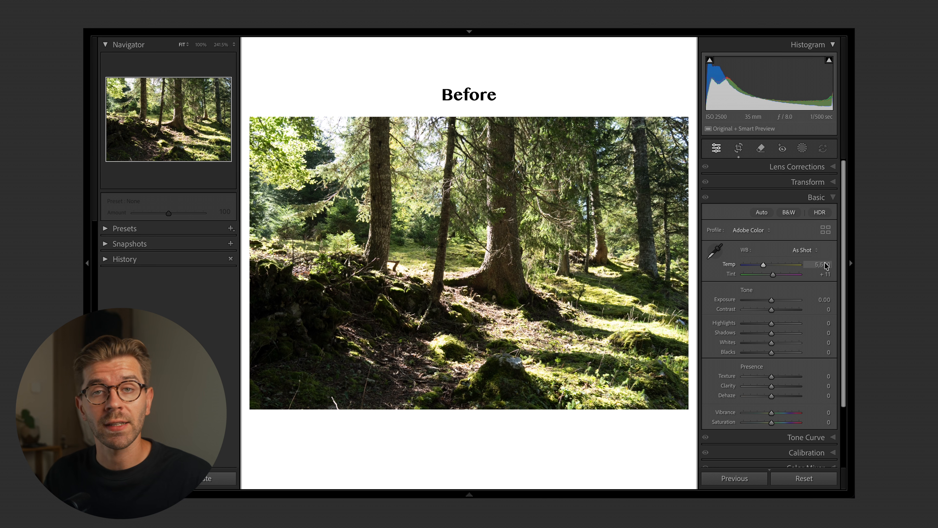
key(backslash)
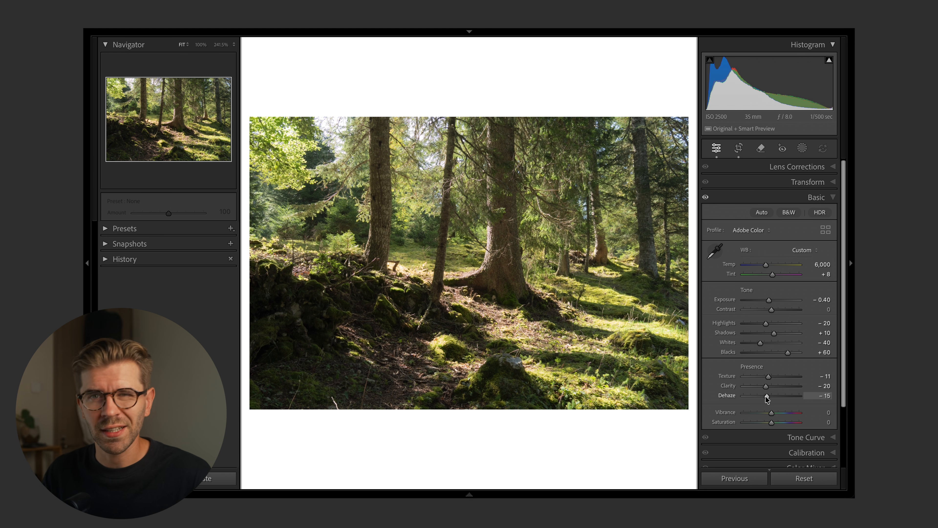
drag(772, 413, 777, 412)
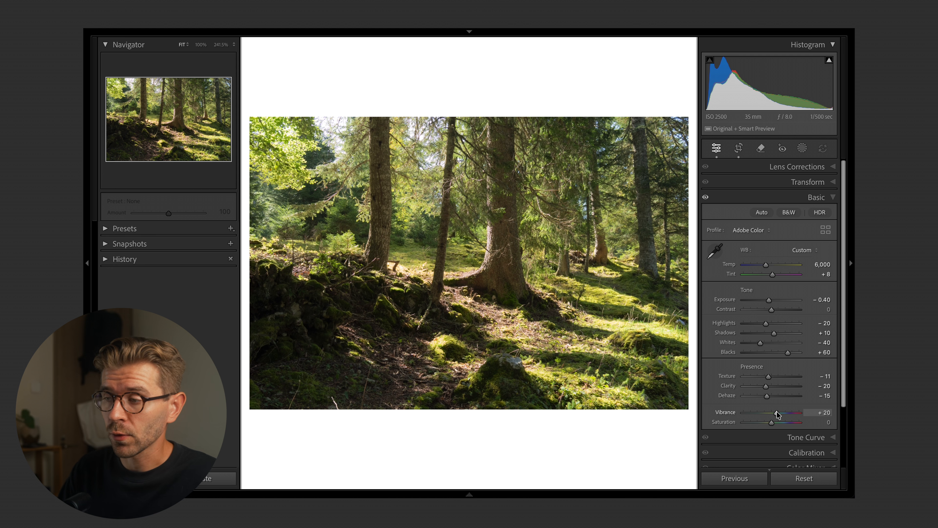
Step: Calibrate the primaries: red hue +5, saturation +11; green hue +30, saturation +20; blue hue +10, saturation +20
click(791, 452)
drag(771, 325, 777, 369)
drag(771, 292, 776, 302)
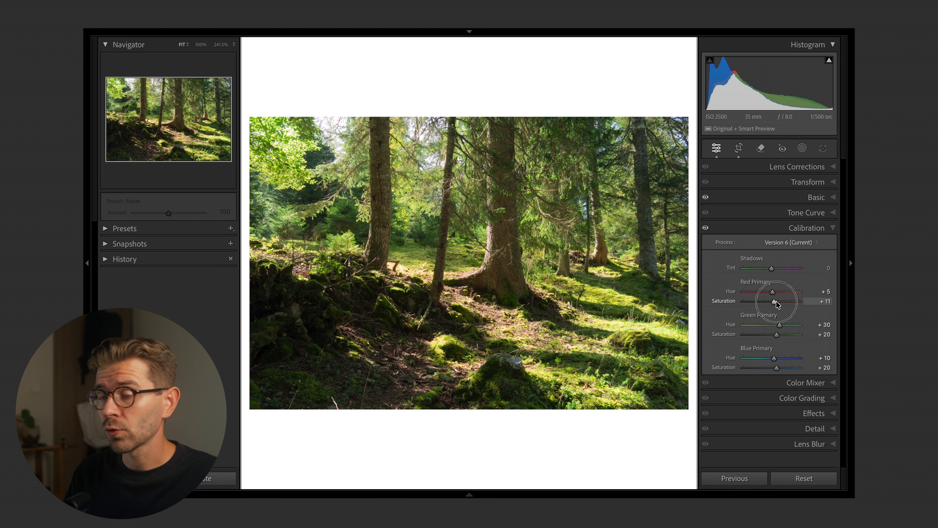
Step: Shape the point curve with points at 48/43, 96/96 and 215/212, and lower its white endpoint
click(806, 213)
drag(732, 330, 733, 334)
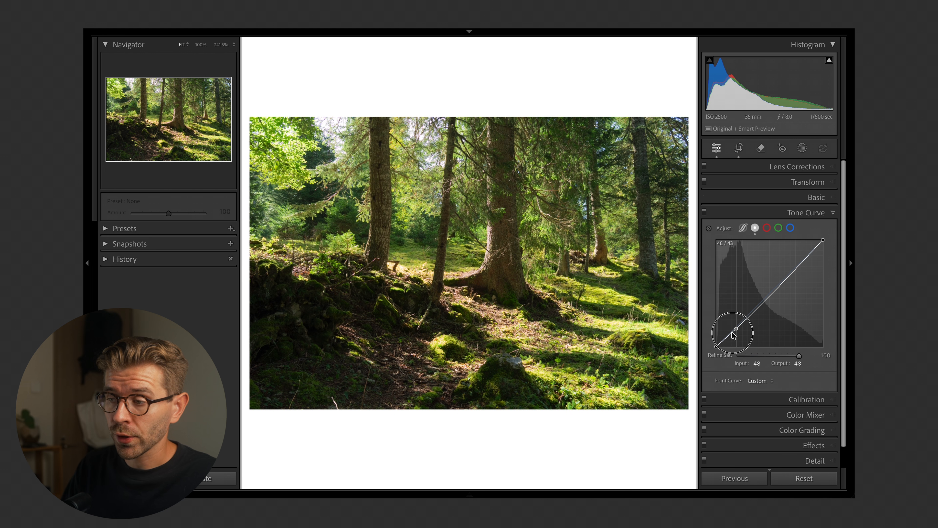
click(757, 306)
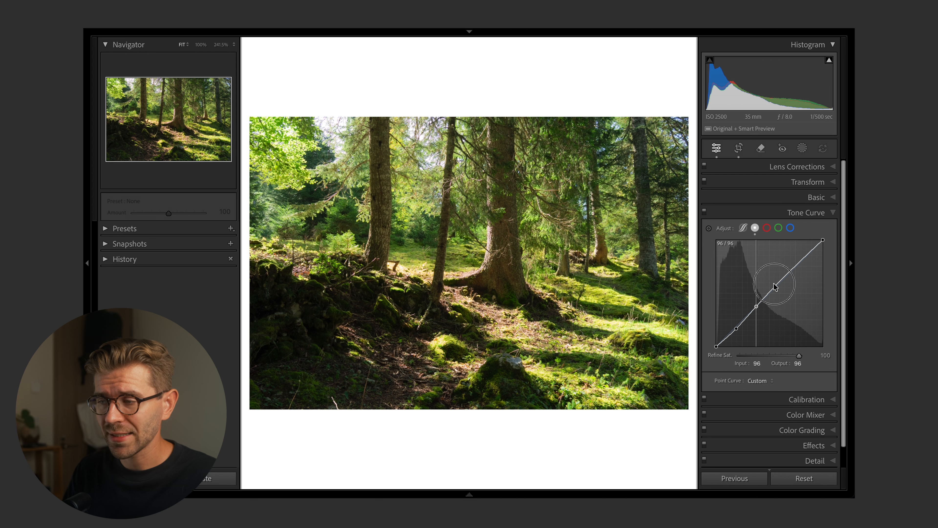
drag(825, 241, 828, 245)
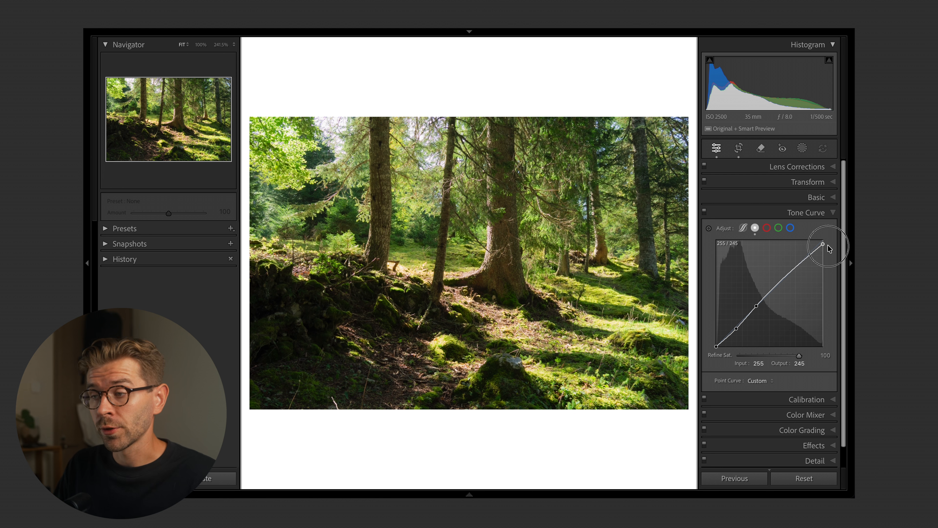
click(806, 258)
drag(816, 250, 815, 244)
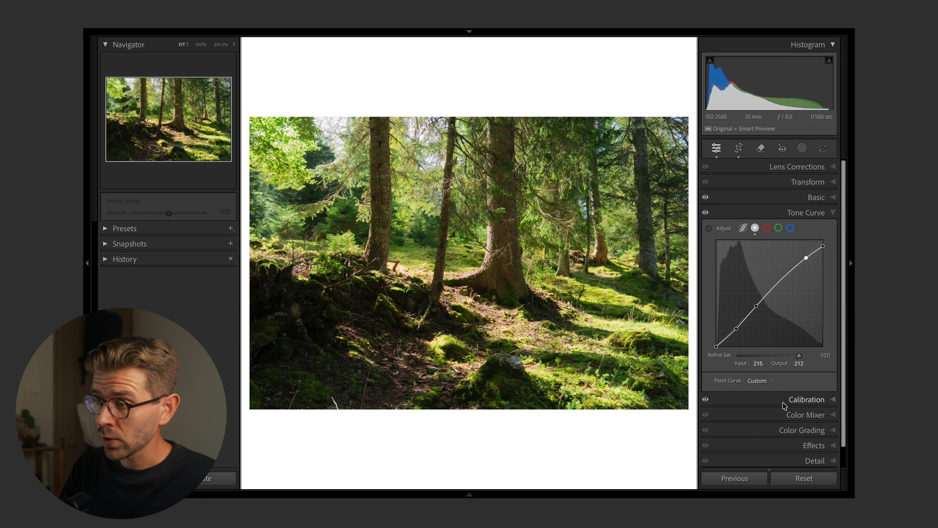
Step: Sample a green from the foliage with Point Color and set its variance to −35
click(790, 415)
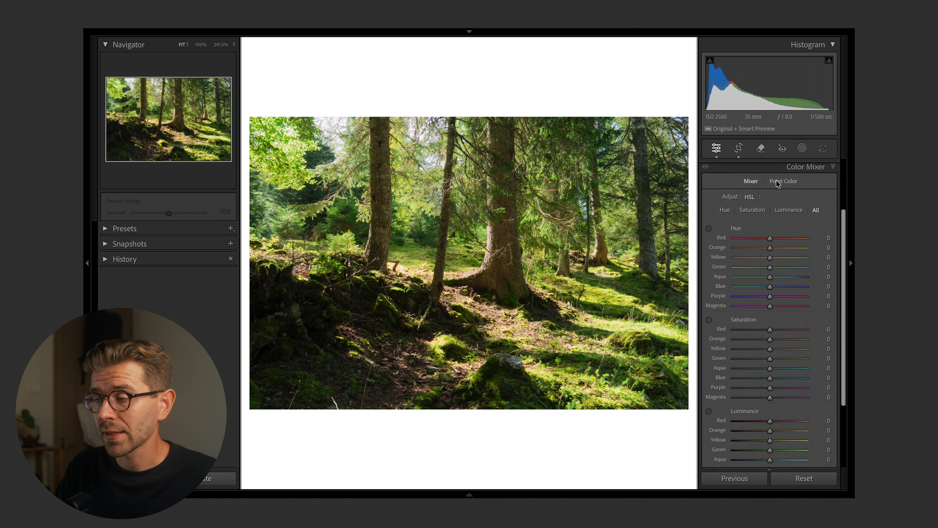
click(778, 182)
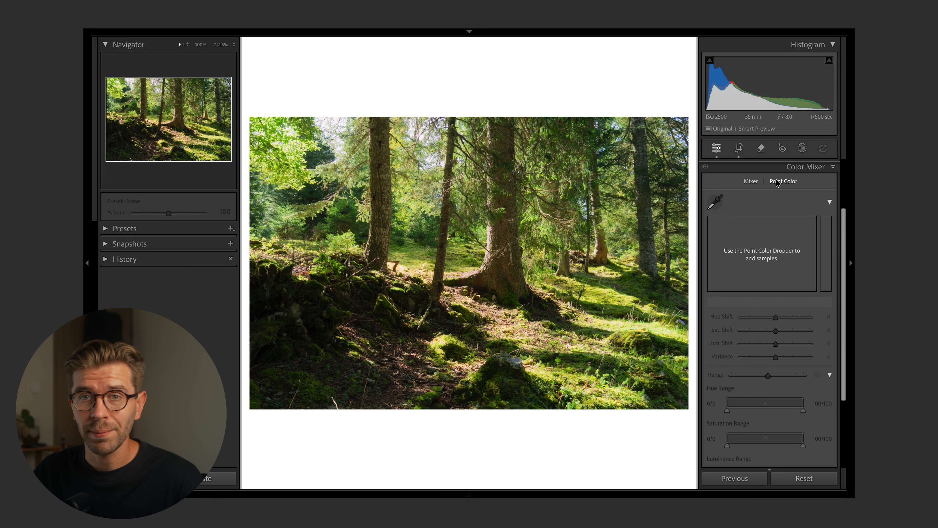
click(715, 202)
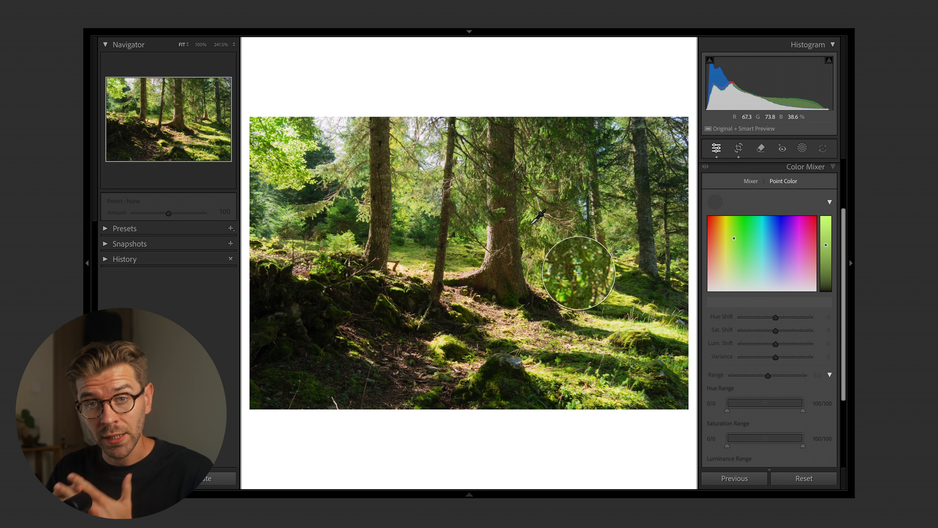
click(531, 225)
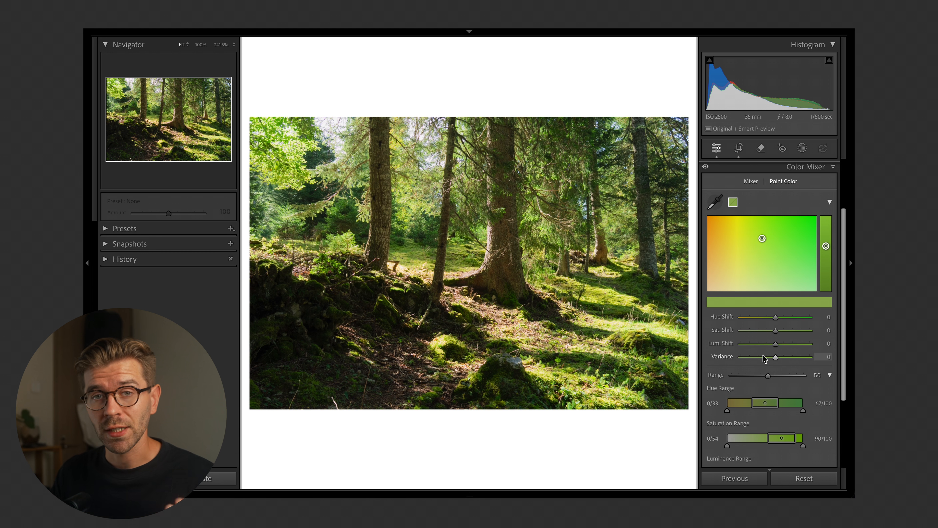
mouse_move(776, 358)
mouse_down()
mouse_move(743, 358)
mouse_move(808, 359)
mouse_move(738, 360)
mouse_move(764, 359)
mouse_up()
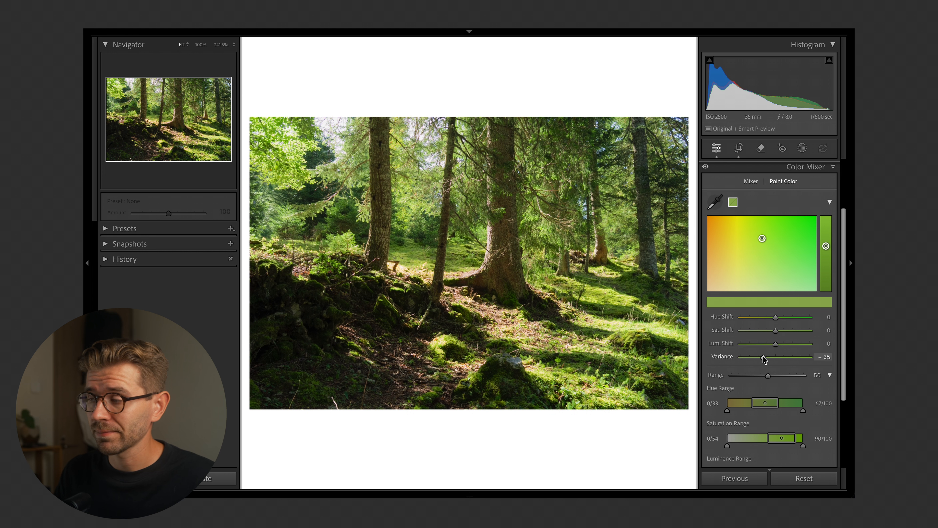
Step: Set the HSL mixer's orange hue to −10 and its green hue to −5
click(750, 181)
scroll(753, 185, up, 3)
scroll(748, 299, down, 3)
drag(823, 237, 817, 254)
Step: Set the mixer luminance of orange to −20, yellow to −5 and green to −10, and yellow and green saturation to −13
scroll(819, 281, down, 3)
mouse_move(822, 350)
mouse_down()
mouse_move(792, 353)
mouse_move(817, 350)
mouse_move(817, 366)
mouse_move(787, 359)
mouse_move(818, 362)
mouse_up()
drag(823, 268, 822, 277)
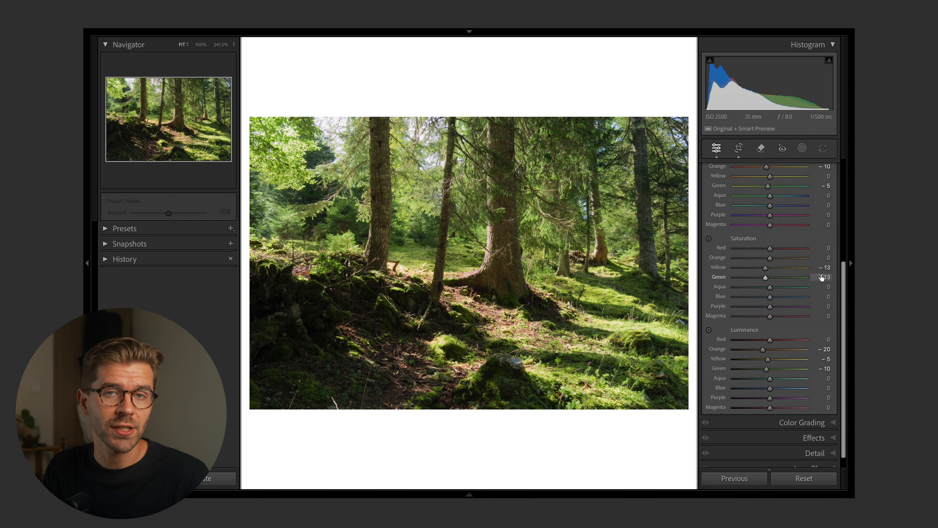
Step: Colour grade the shadows with a purple tint at hue 274 and saturation 5
scroll(812, 352, down, 1)
click(789, 407)
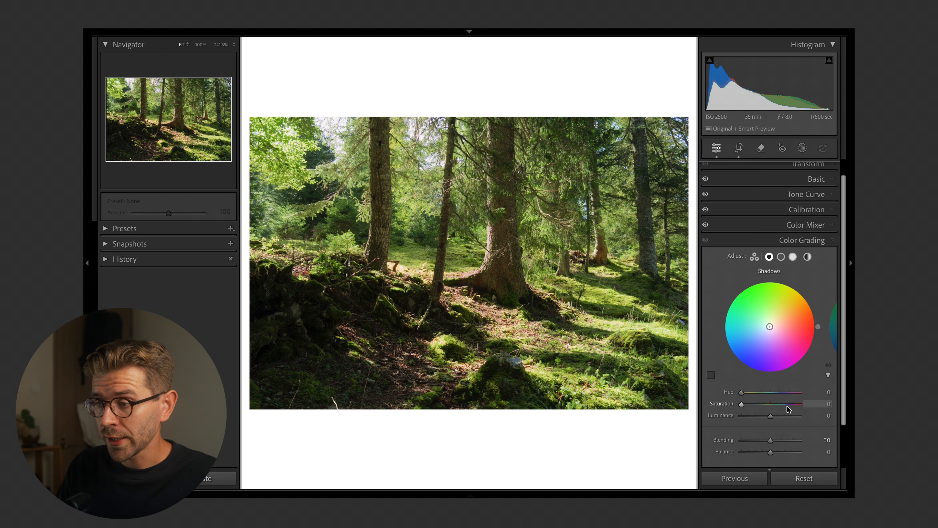
drag(775, 339, 771, 346)
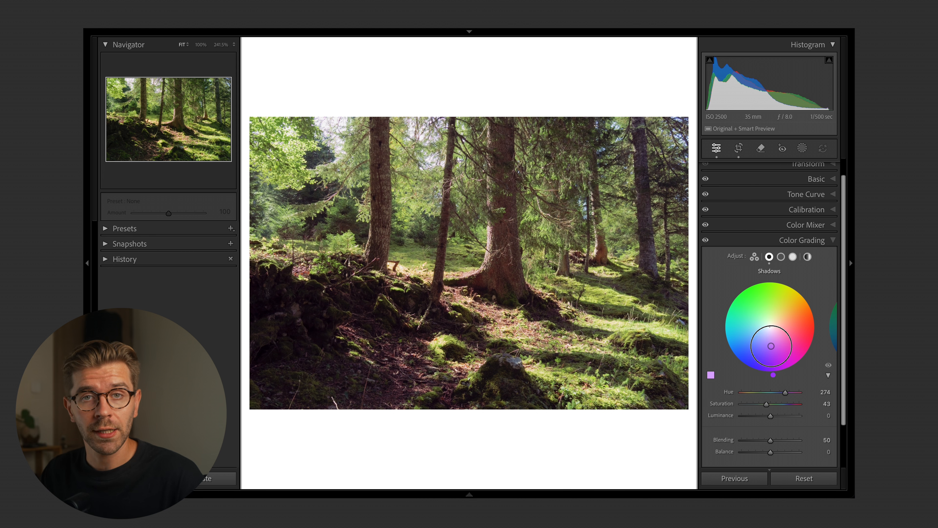
drag(812, 403, 802, 403)
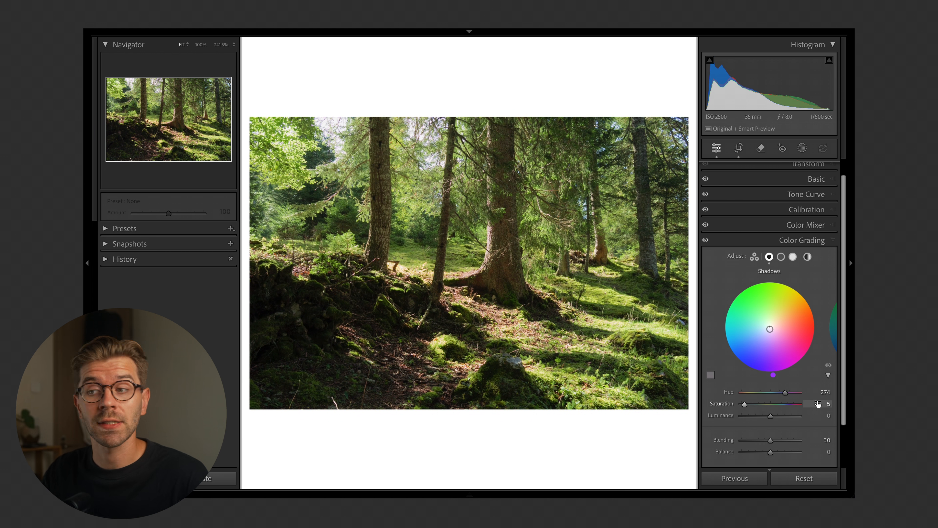
Step: Colour grade the midtones with a yellow tint at hue 57 and saturation 10
click(781, 256)
drag(776, 318, 783, 310)
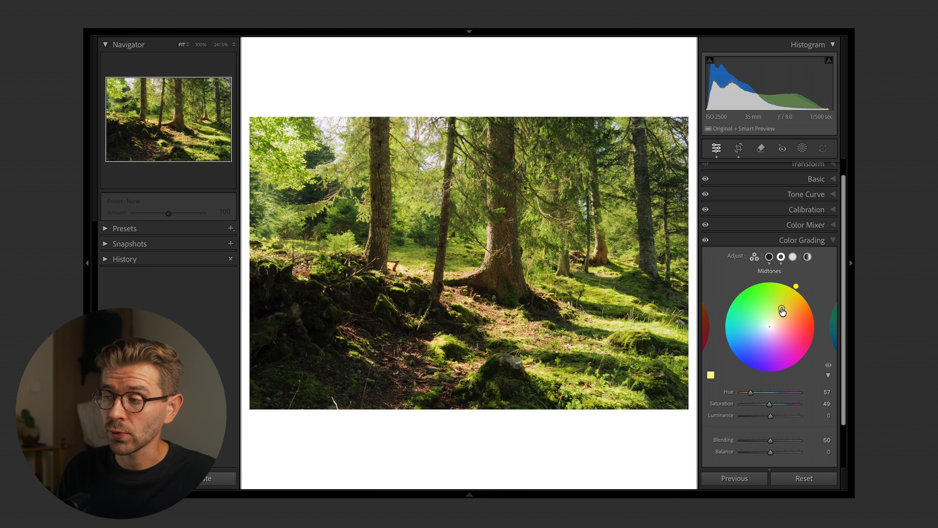
drag(813, 404, 791, 404)
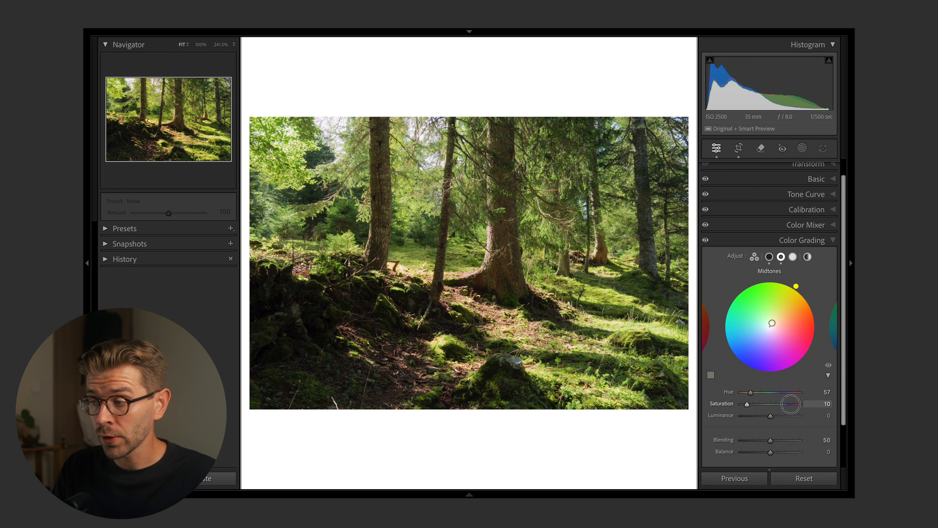
Step: Add a subtle green tint with the global colour grading wheel, keeping its saturation low
click(808, 256)
drag(770, 326, 751, 302)
drag(783, 404, 774, 404)
Step: Add a diagonal linear gradient mask over the lower-left forest floor and set its exposure to −0.35
key(shift+w)
click(744, 270)
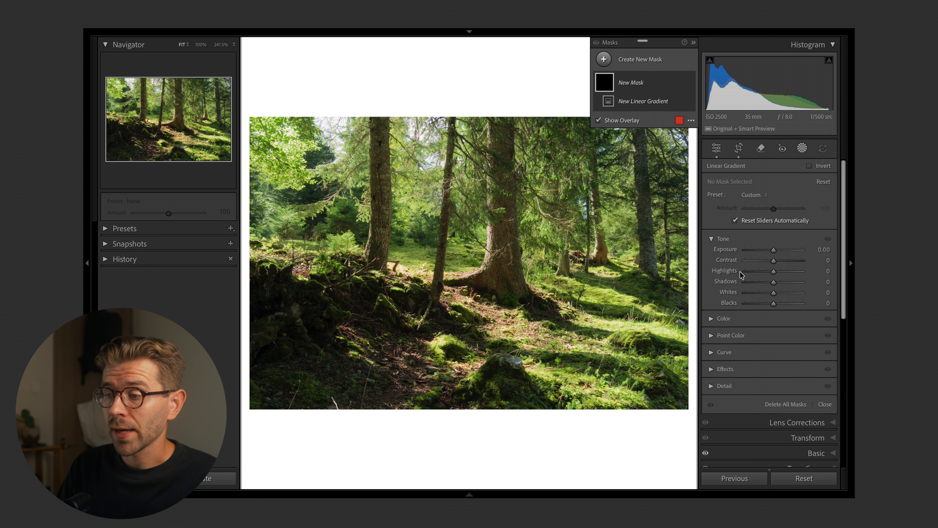
drag(303, 438, 368, 245)
drag(820, 249, 810, 249)
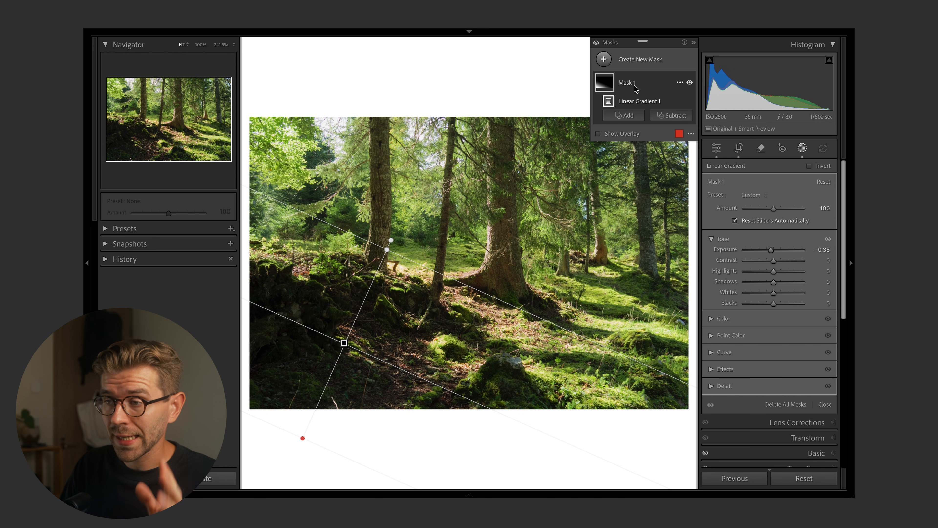
Step: Create a luminance range mask by sampling the dark ground near the photo's lower-left edge, and adjust its exposure slightly
click(604, 59)
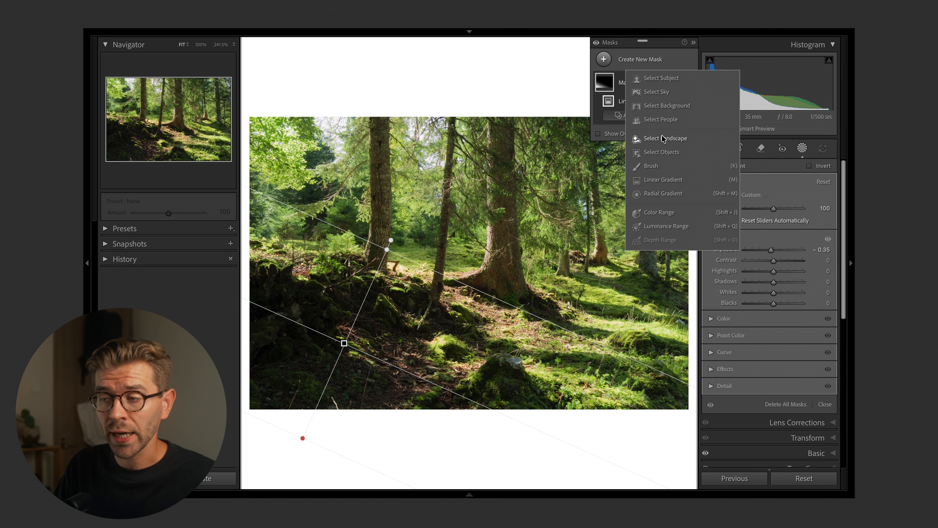
click(668, 226)
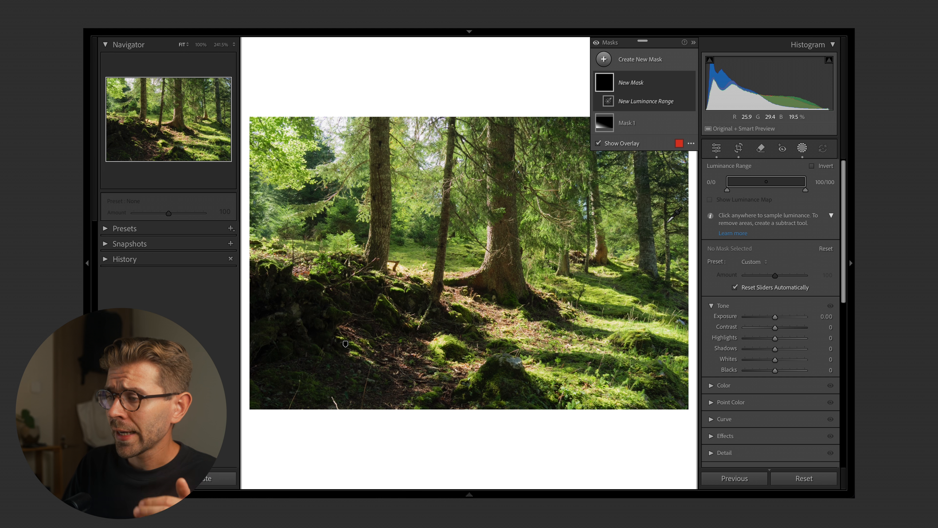
click(269, 357)
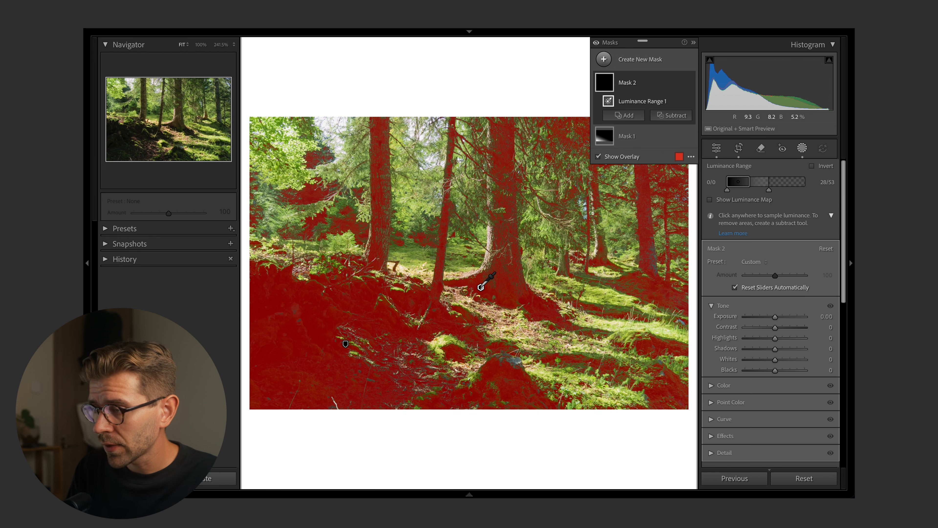
drag(817, 316, 824, 316)
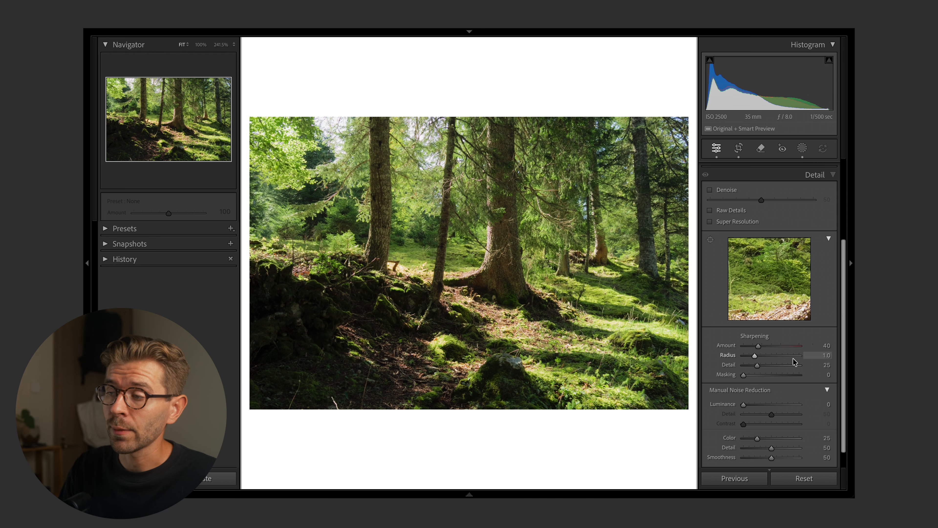
Step: Inspect the large tree trunk at 100% and set the sharpening amount to 20
click(494, 241)
drag(456, 295, 505, 228)
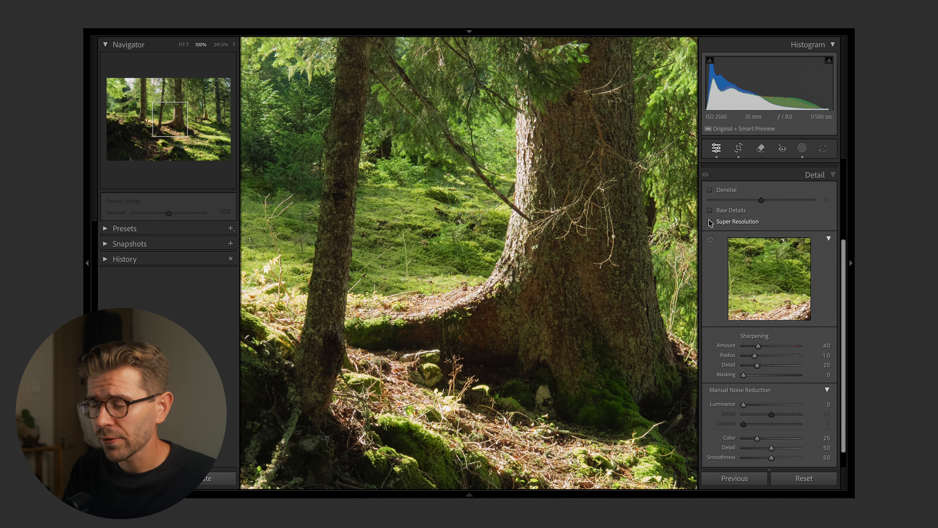
mouse_move(758, 346)
mouse_down()
mouse_move(734, 348)
mouse_move(751, 349)
mouse_up()
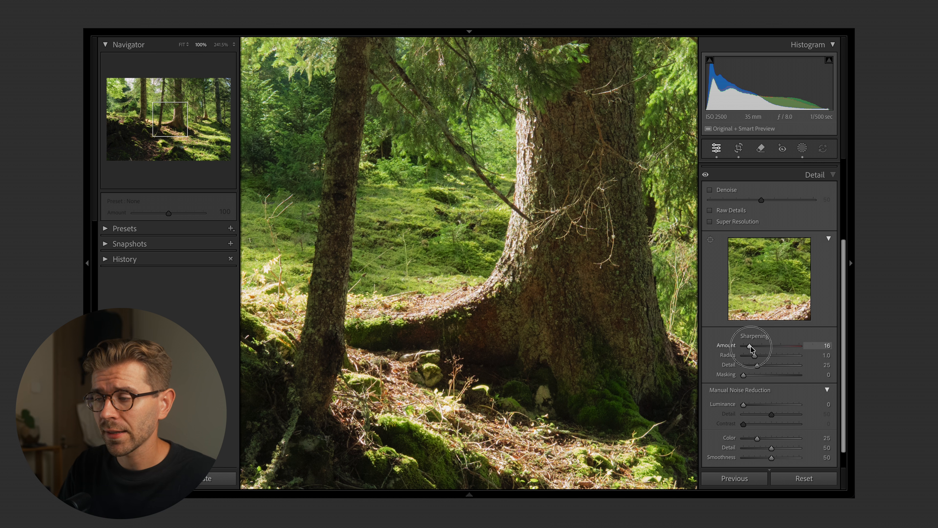
click(571, 294)
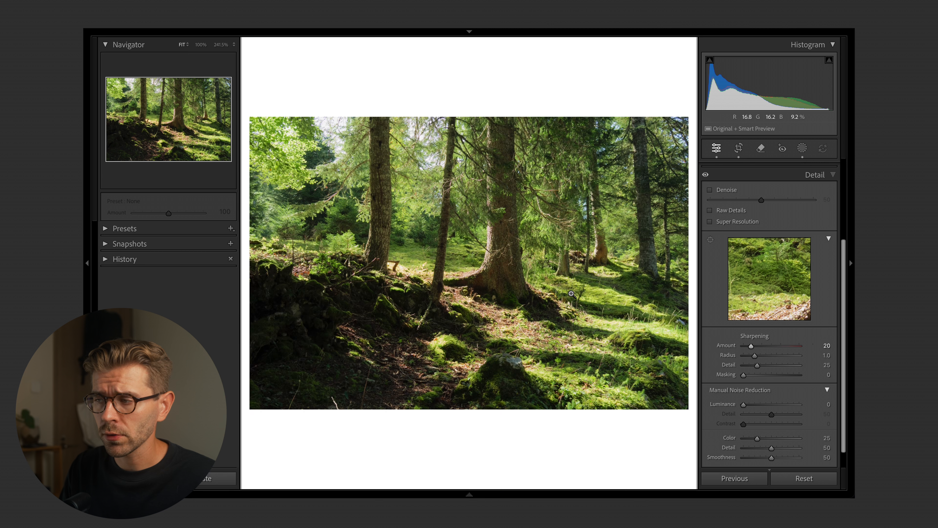
Step: Compare the photo with and without the Detail adjustments at fit, 100% and 241.5% magnification
click(705, 176)
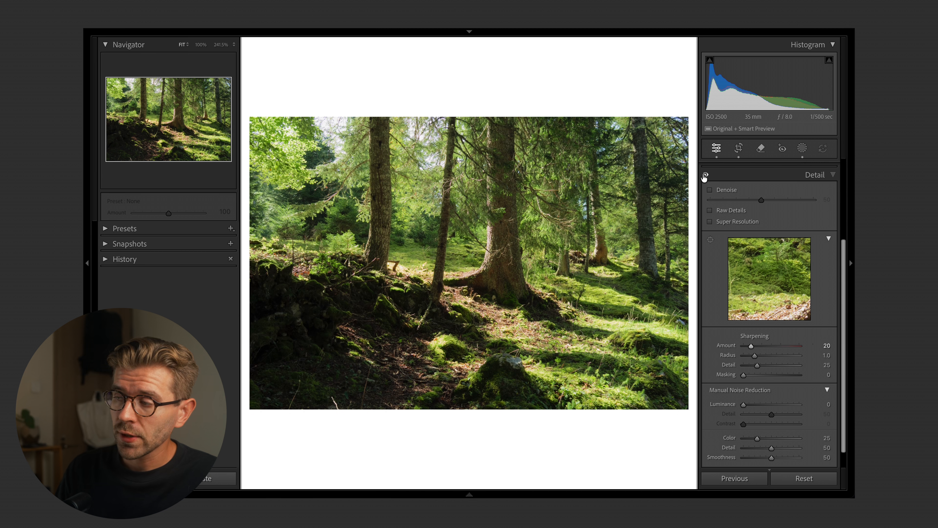
key(z)
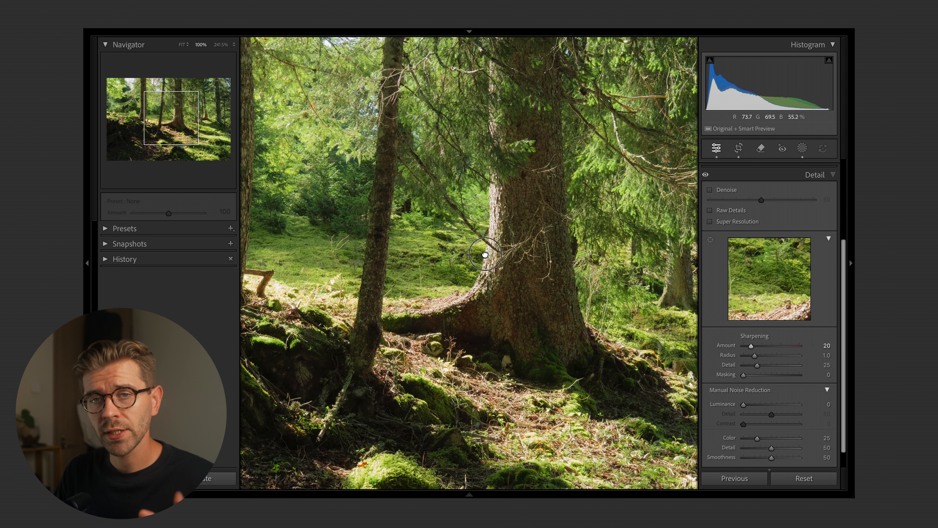
click(706, 175)
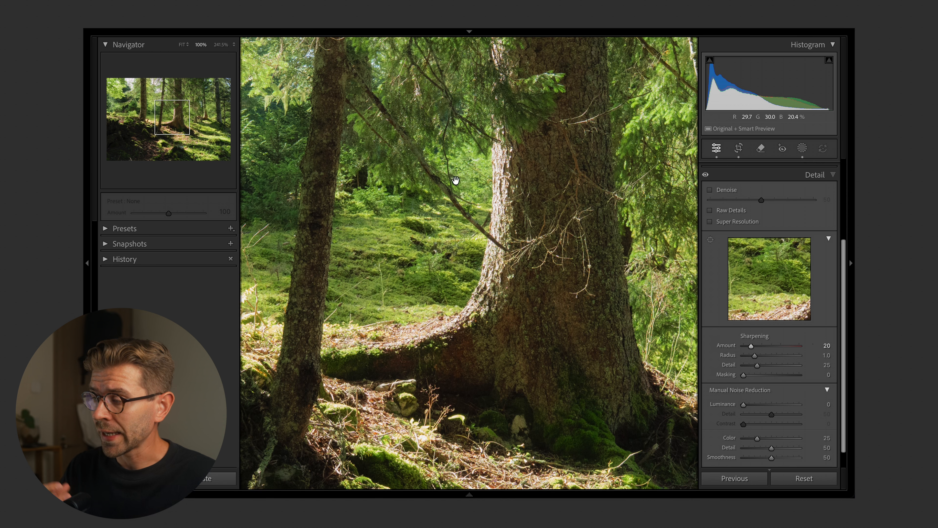
click(223, 46)
click(706, 175)
click(706, 175)
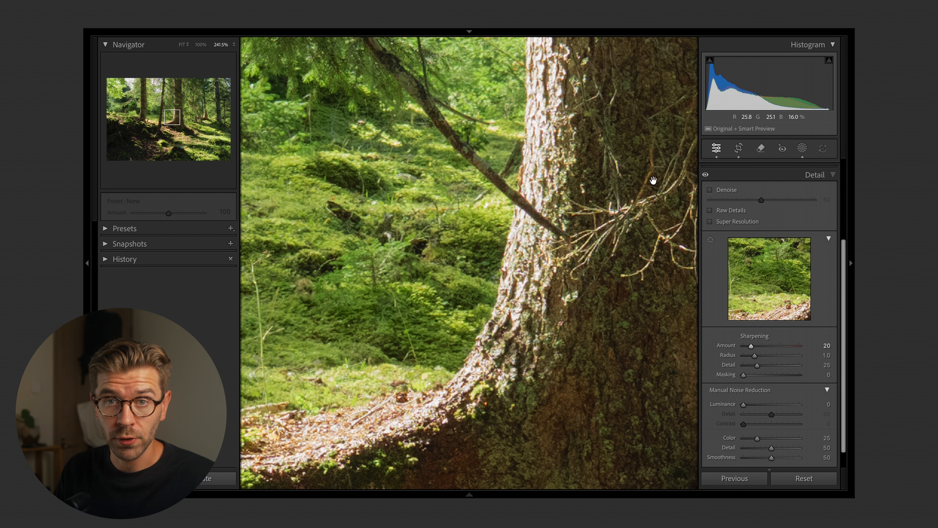
click(556, 213)
Step: Remove the bright twig at the left edge of the dark forest floor with a size 15 Remove brush
click(761, 148)
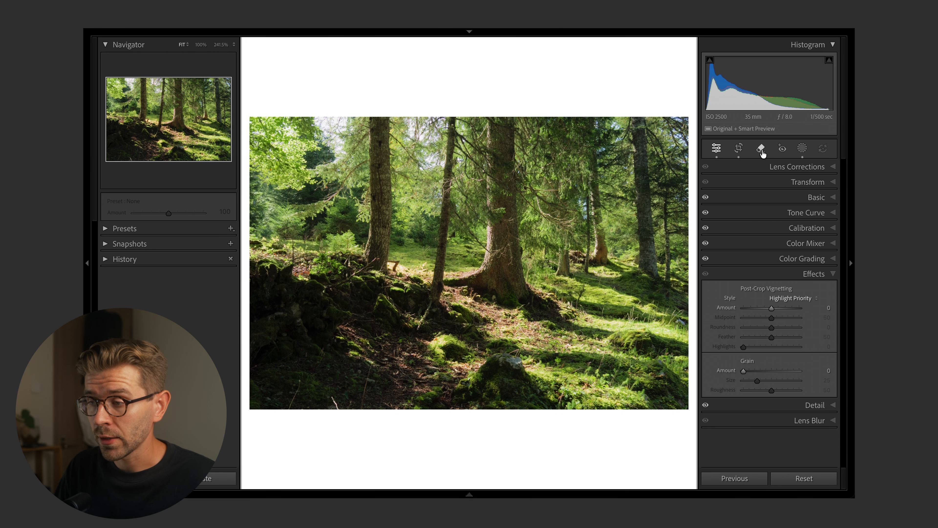
drag(539, 298, 561, 345)
drag(599, 276, 583, 309)
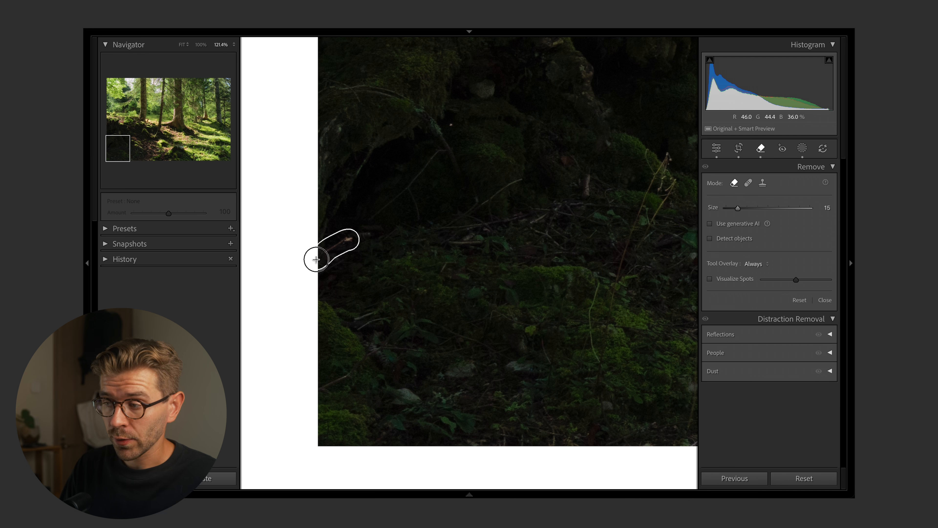
drag(316, 259, 317, 259)
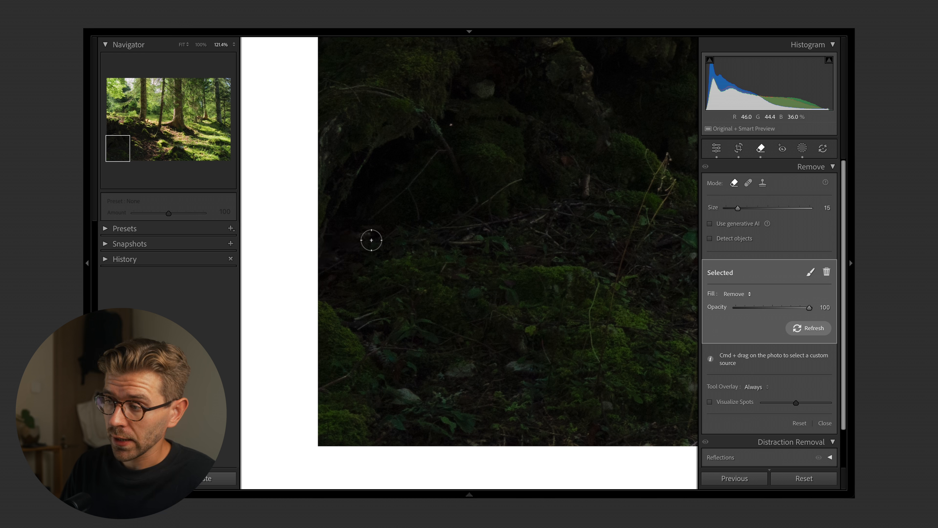
key(q)
click(480, 218)
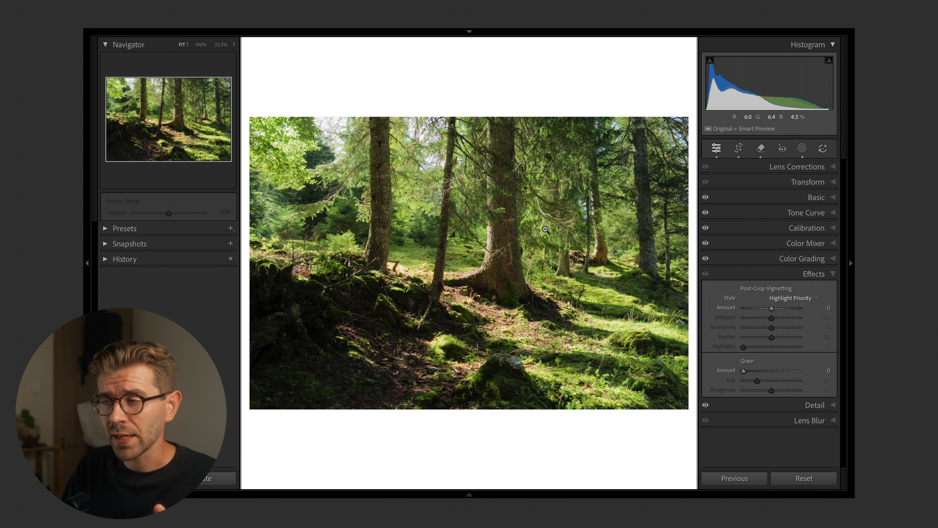
Step: Set the overall contrast to −15 and compare the edited photo with its before version
key(ctrl+1)
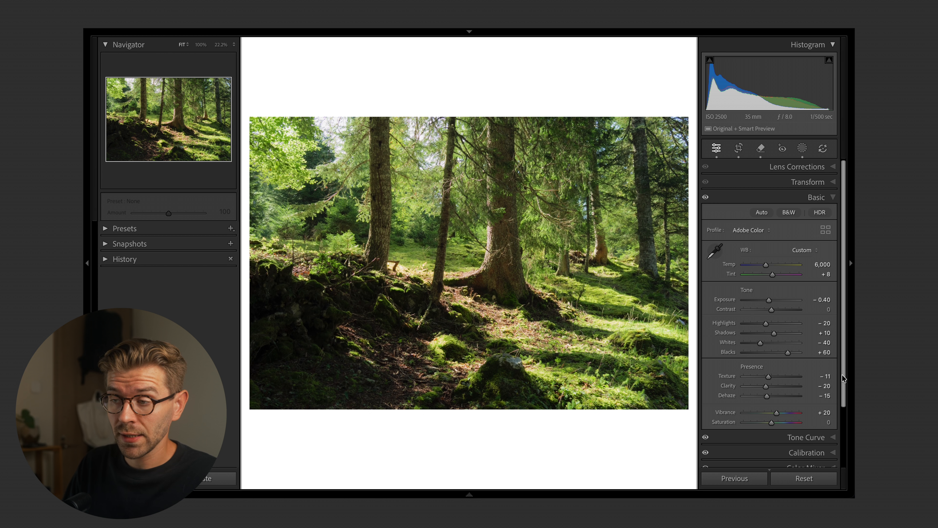
drag(830, 307, 819, 313)
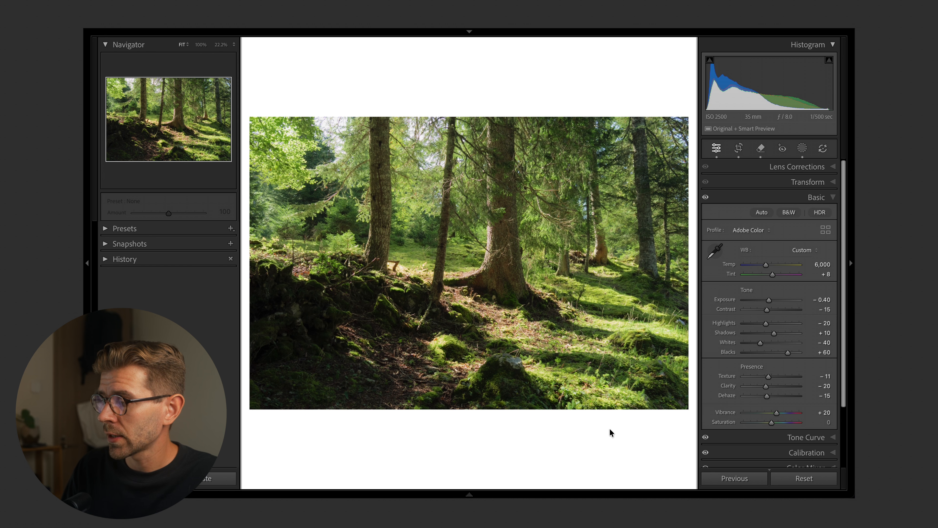
key(backslash)
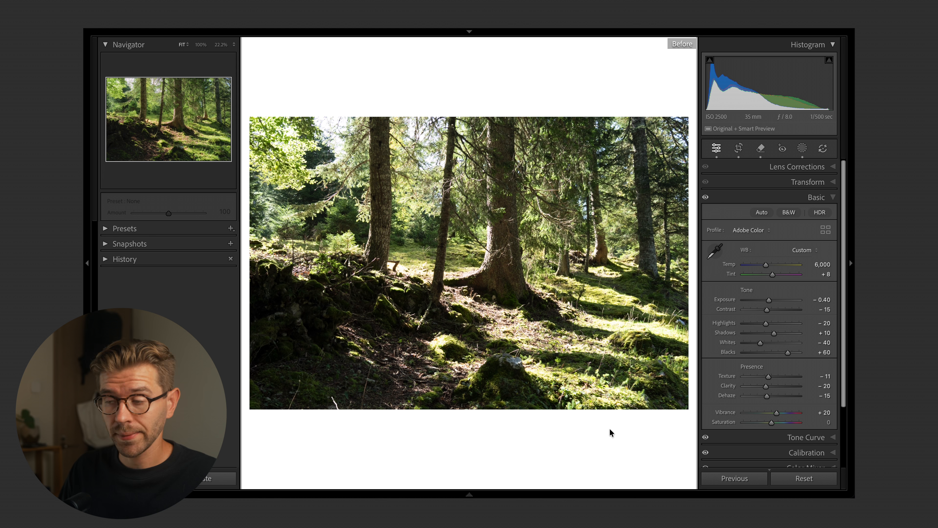
key(backslash)
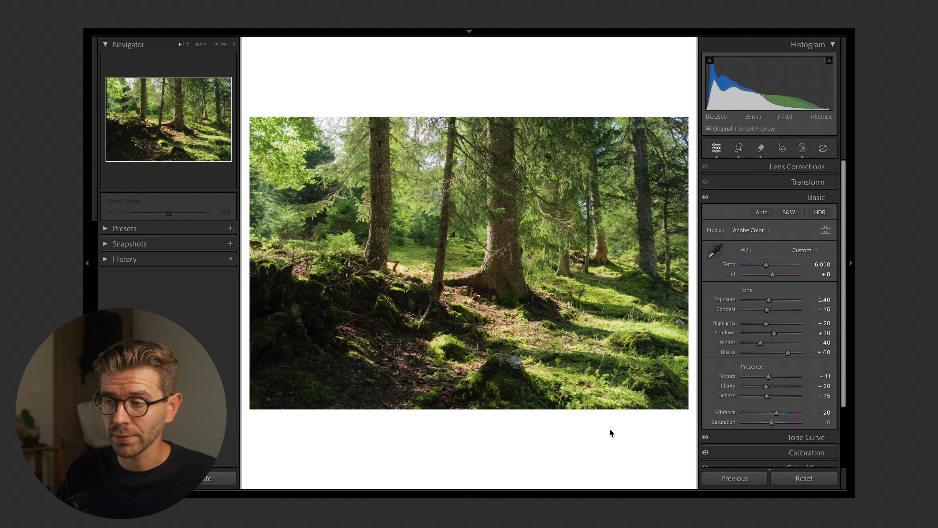